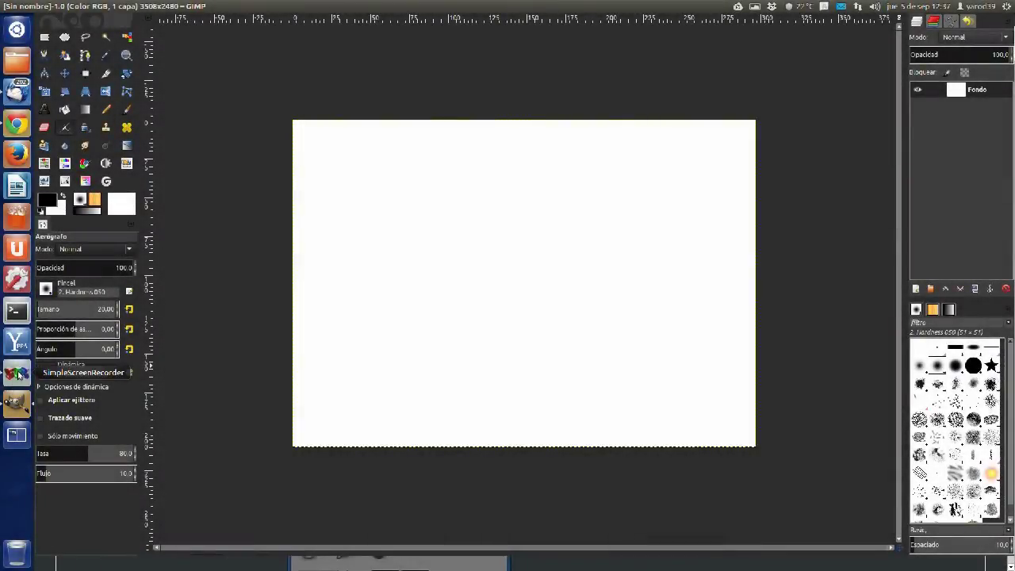
Step: Check the screen recorder, then scroll down the airbrush documentation in Chrome
click(18, 374)
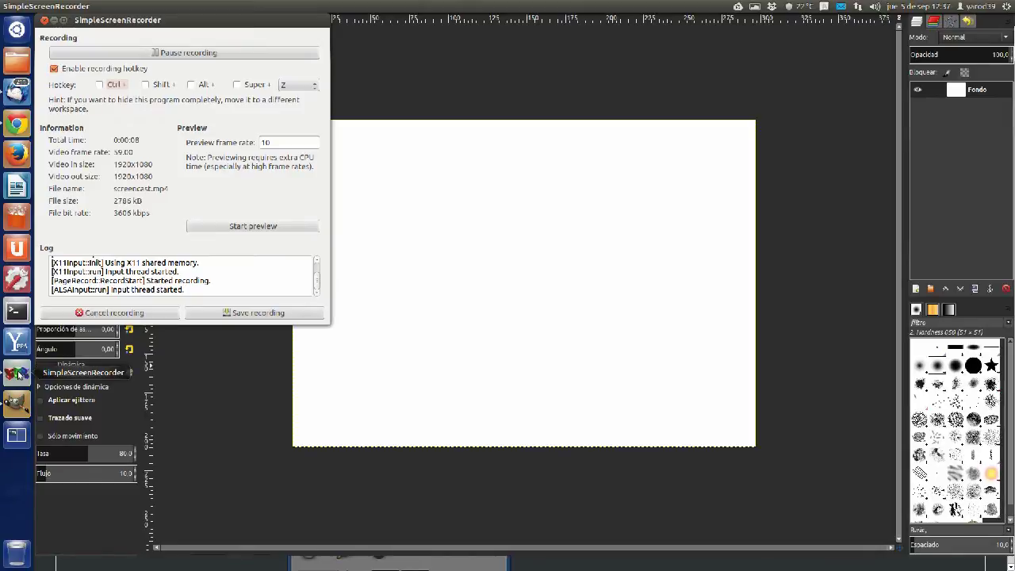
click(53, 20)
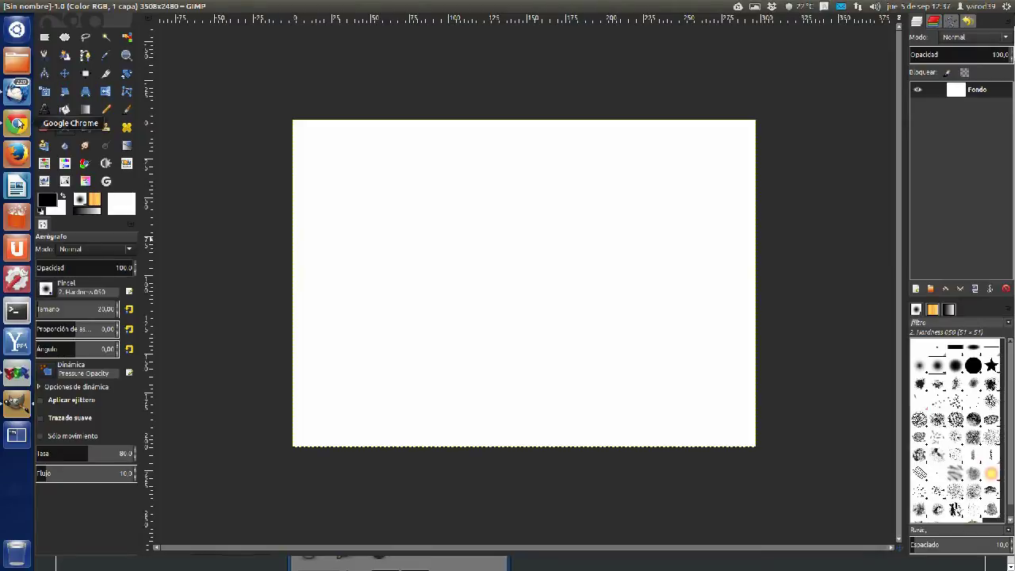
click(16, 123)
scroll(217, 202, down, 3)
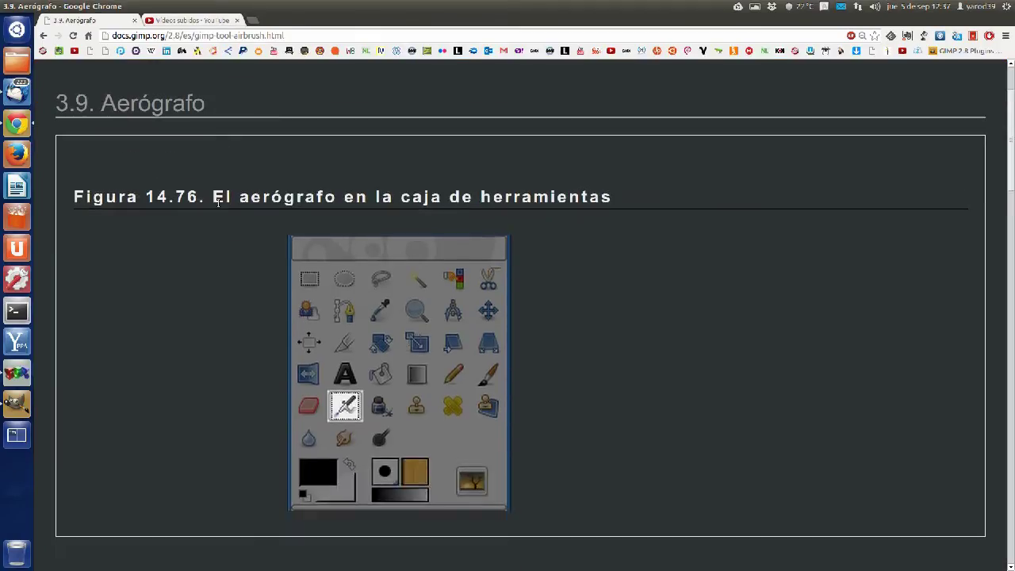
scroll(215, 201, down, 2)
scroll(215, 202, down, 2)
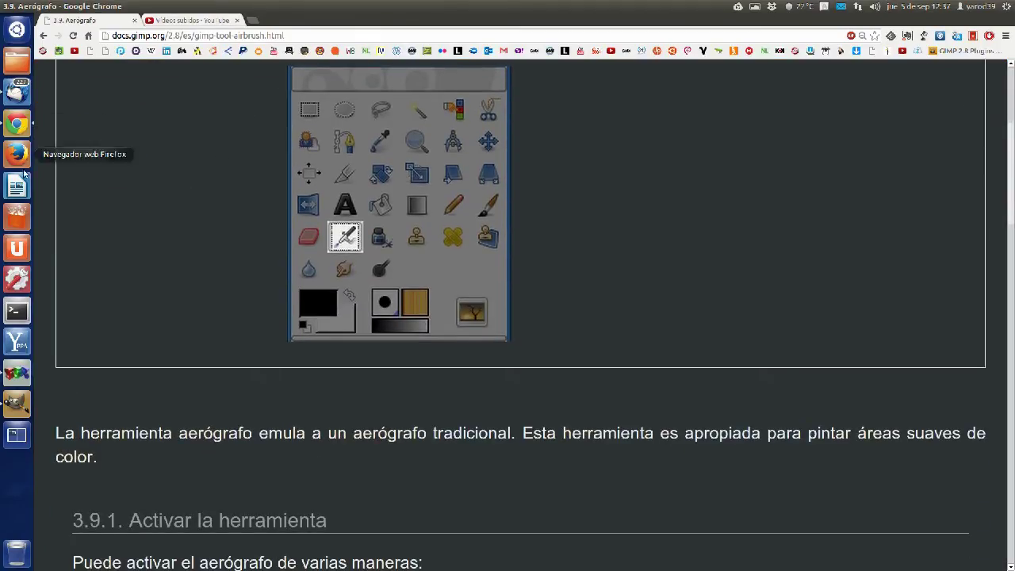
Step: Activate GIMP's airbrush from the toolbox and Herramientas de pintura > Aerógrafo, then return to the docs
click(17, 404)
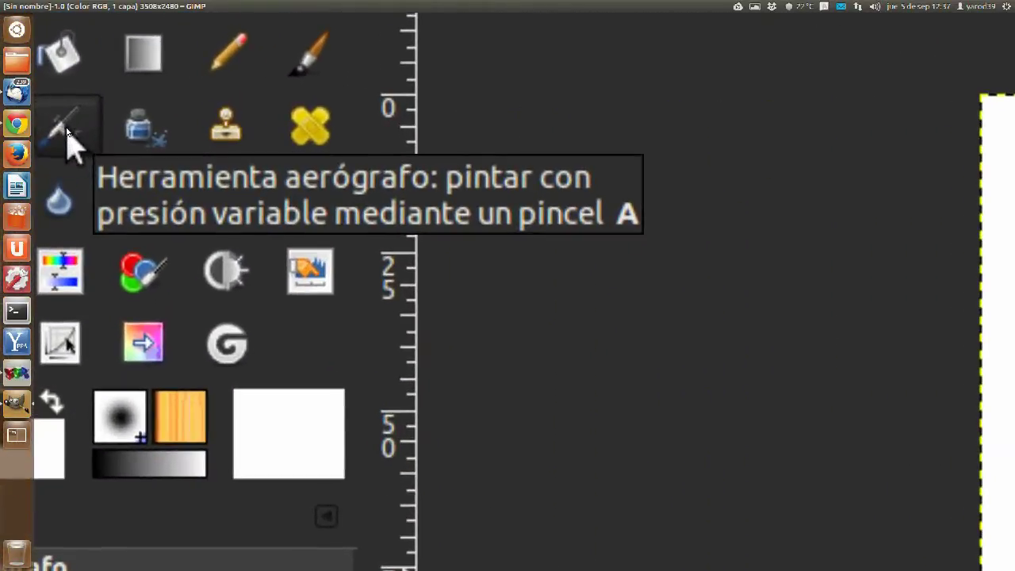
click(67, 129)
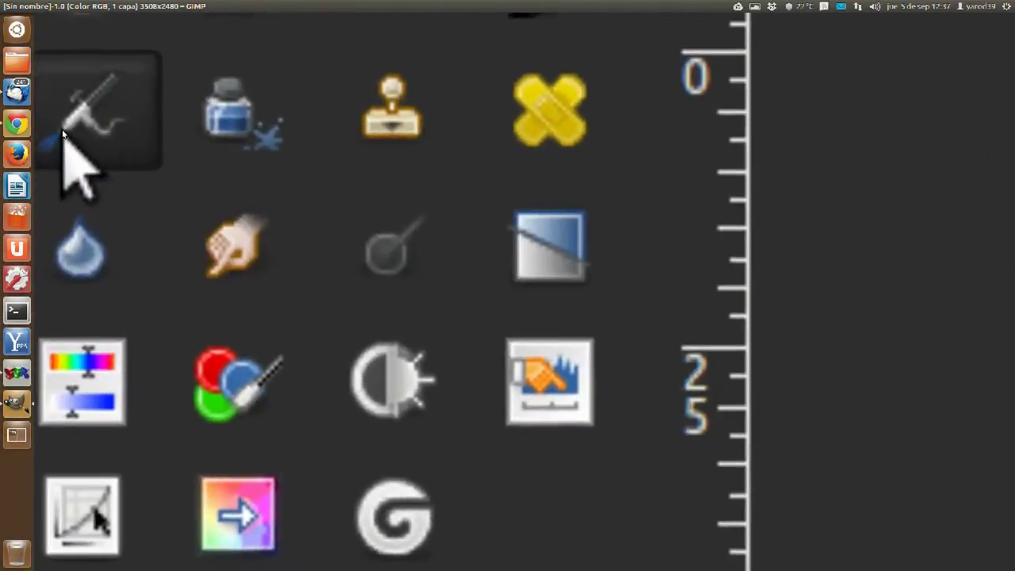
click(63, 132)
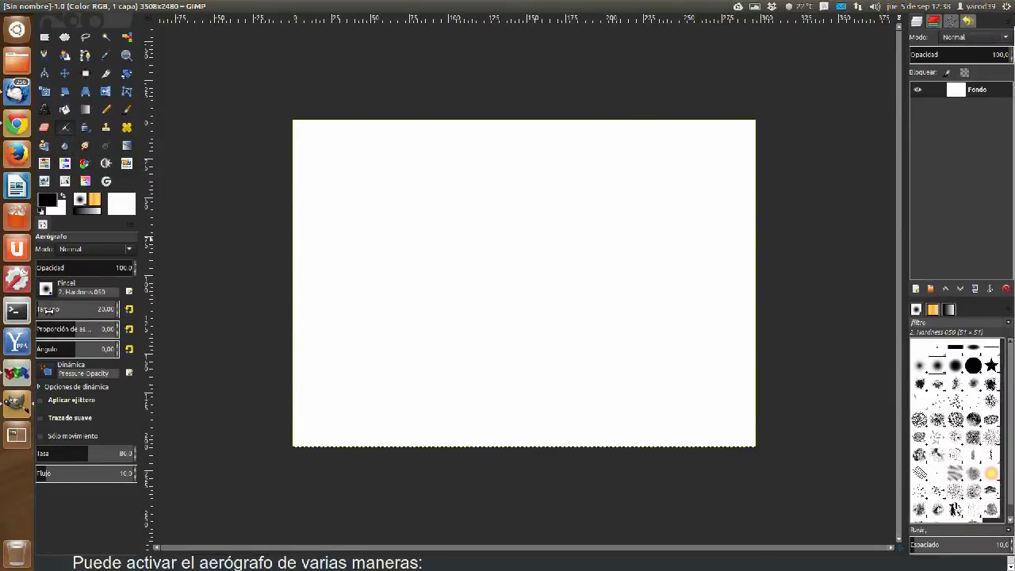
mouse_move(295, 6)
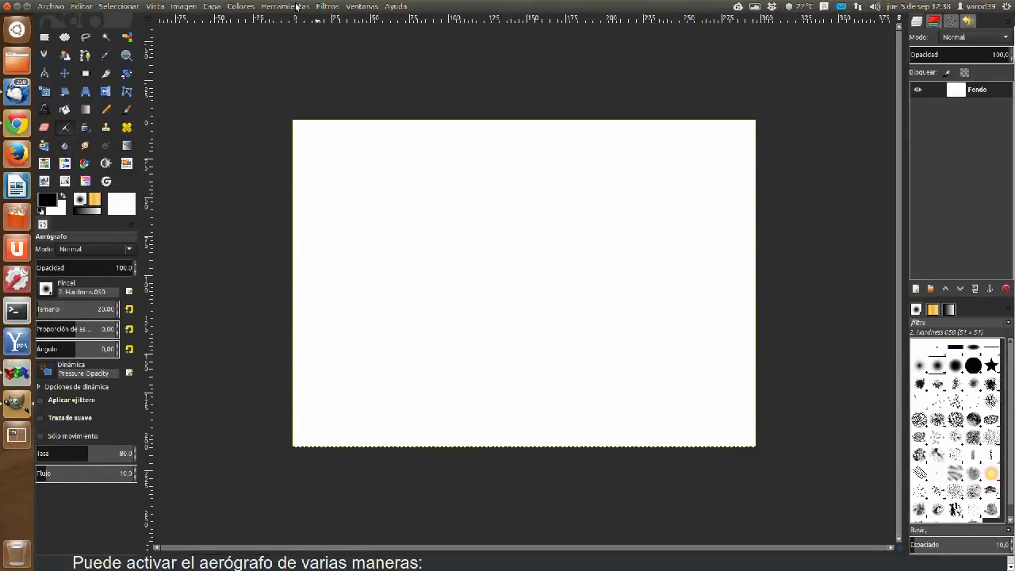
click(290, 7)
mouse_move(311, 33)
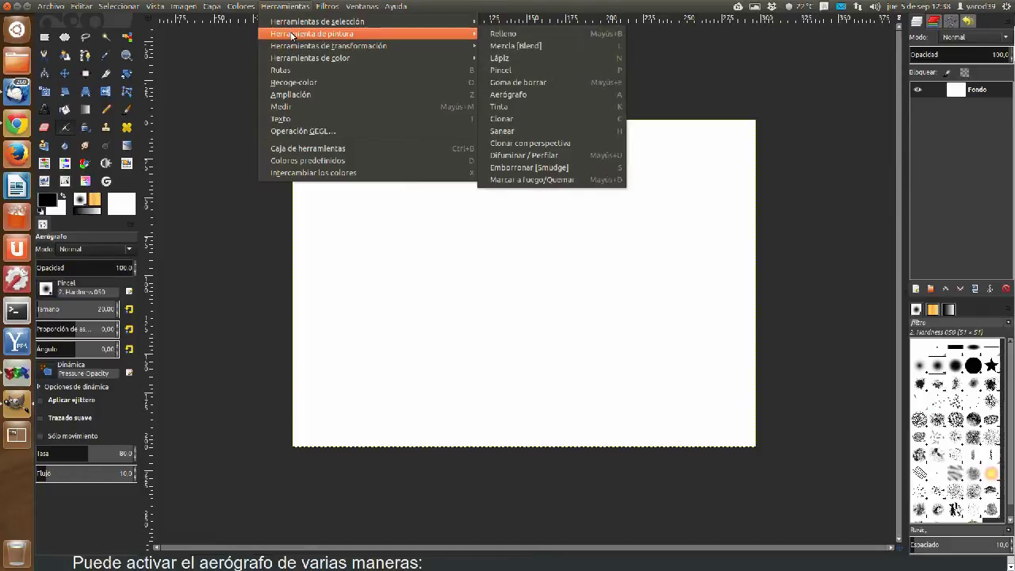
click(557, 95)
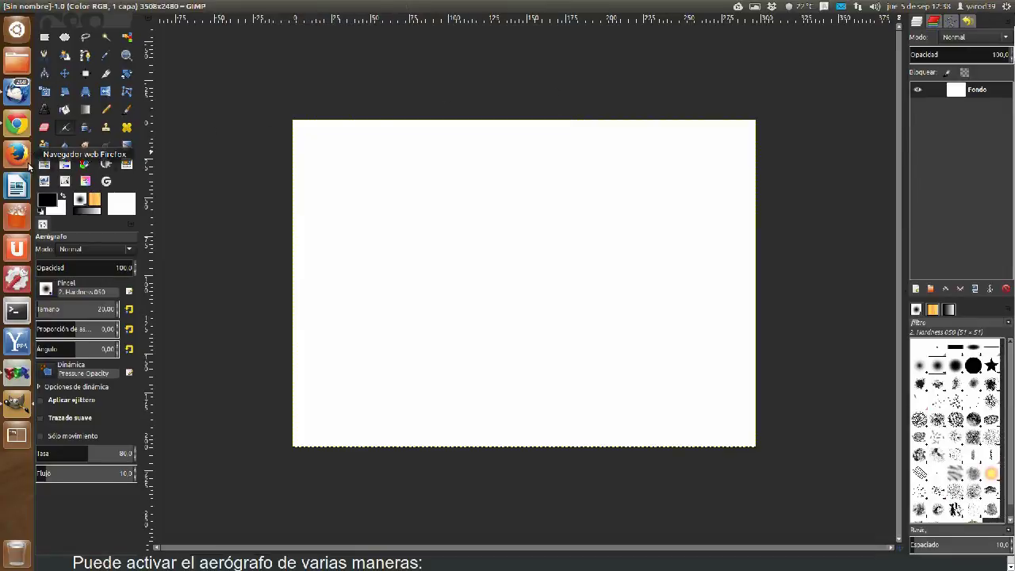
click(17, 124)
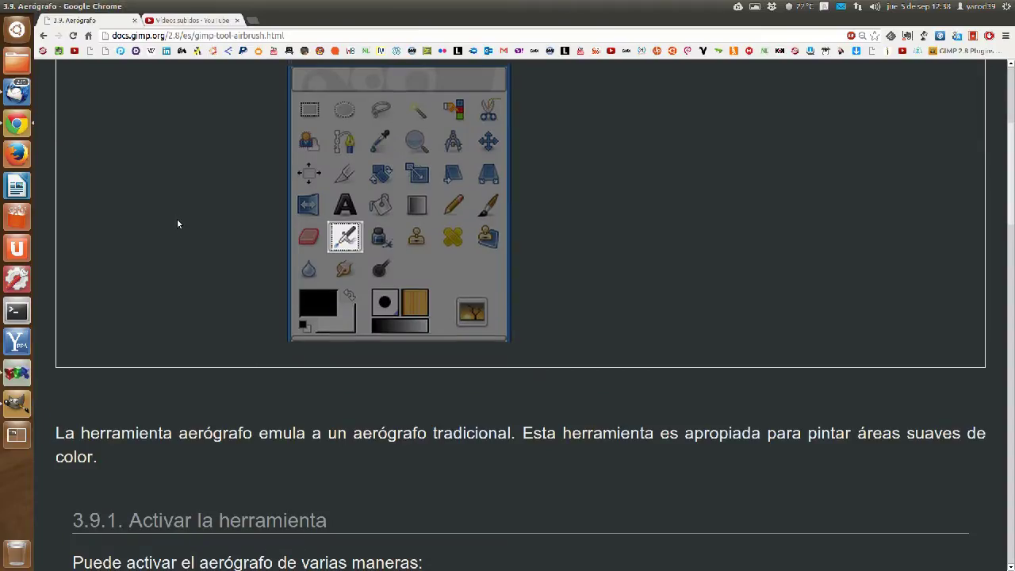
Step: Scroll the Aerógrafo docs down through sections 3.9.1 and 3.9.2, then return to GIMP
scroll(178, 225, down, 1)
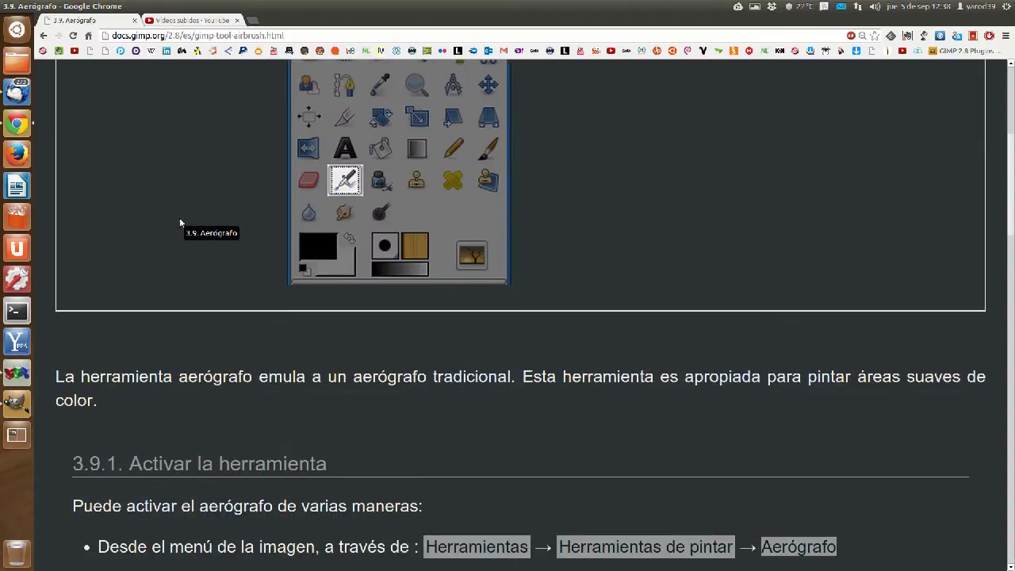
scroll(190, 220, down, 1)
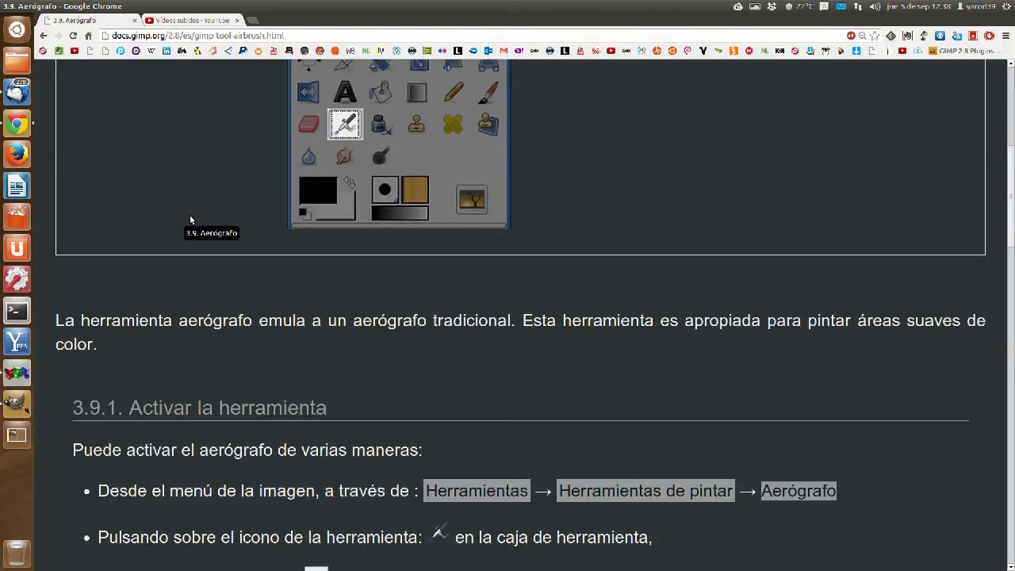
scroll(191, 220, down, 2)
scroll(190, 219, down, 1)
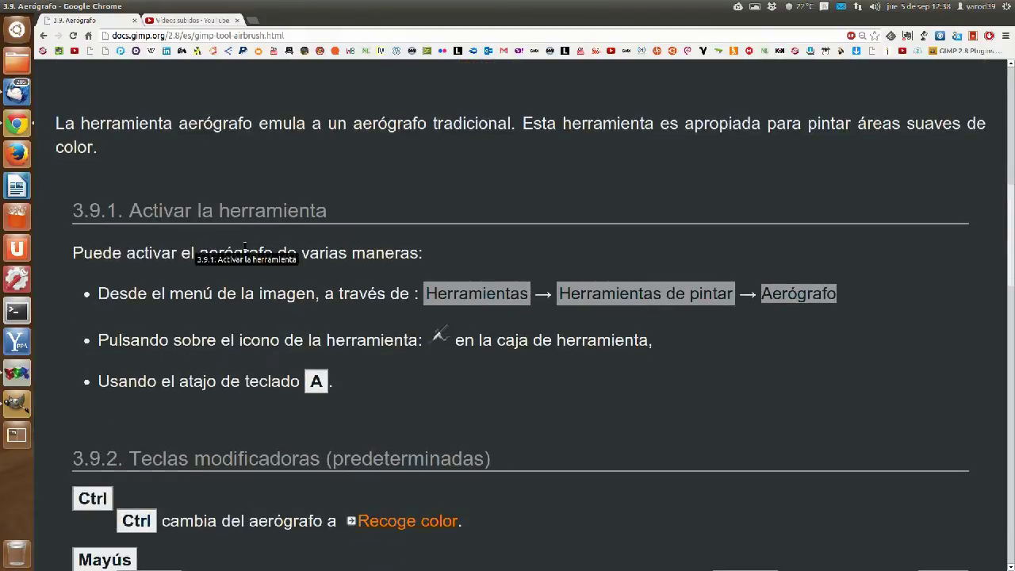
scroll(241, 233, down, 1)
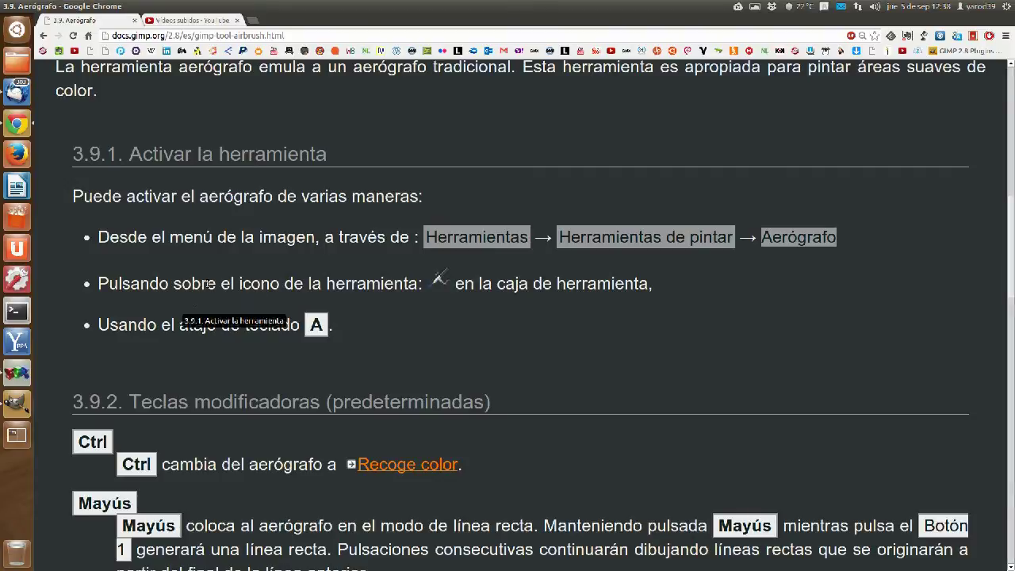
scroll(198, 281, down, 2)
scroll(204, 276, down, 3)
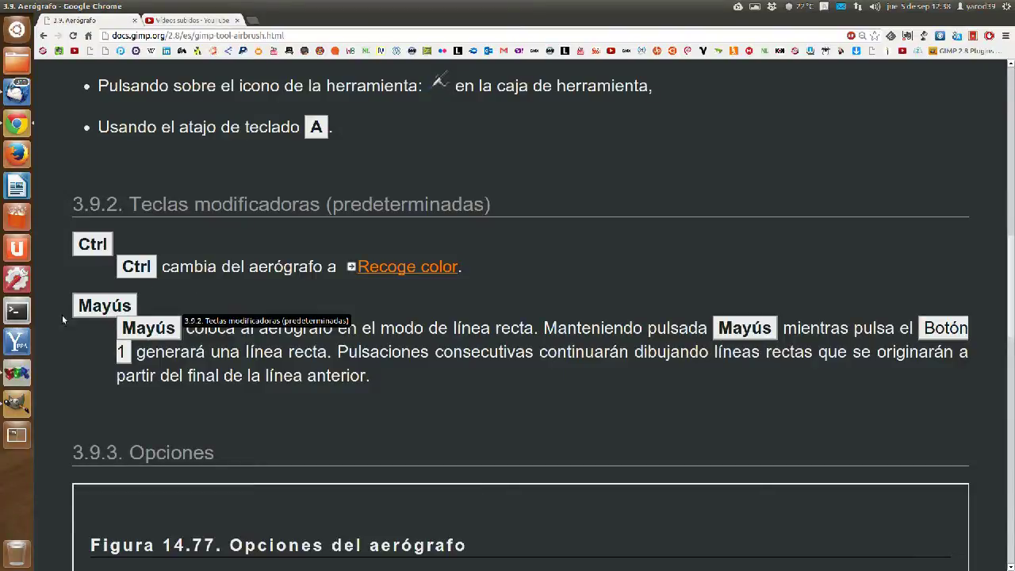
click(18, 405)
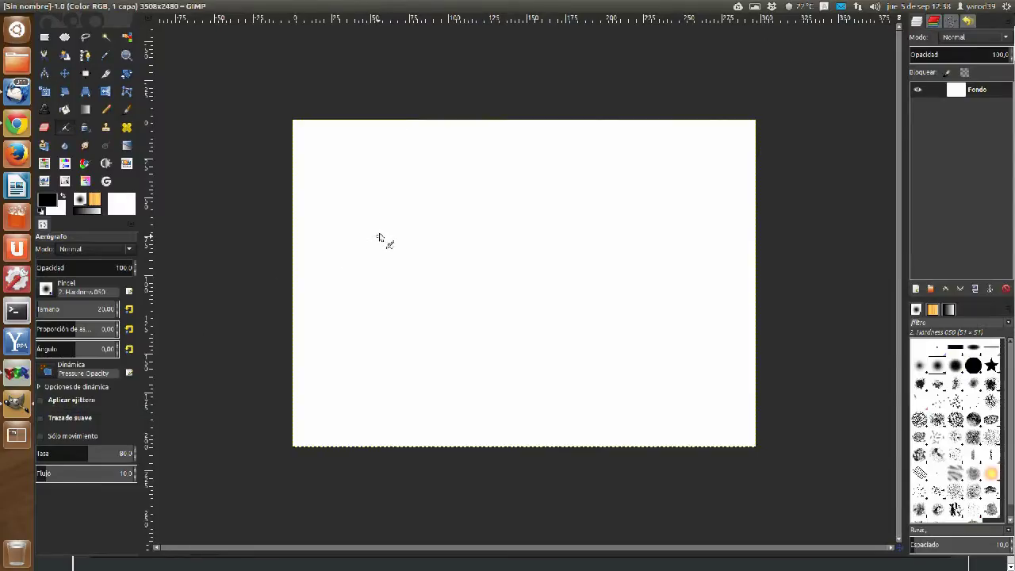
Step: Airbrush a thin zigzag, then a broad soft grey curve at brush size about 513
mouse_move(381, 203)
mouse_down()
mouse_move(411, 245)
mouse_move(471, 283)
mouse_move(497, 281)
mouse_up()
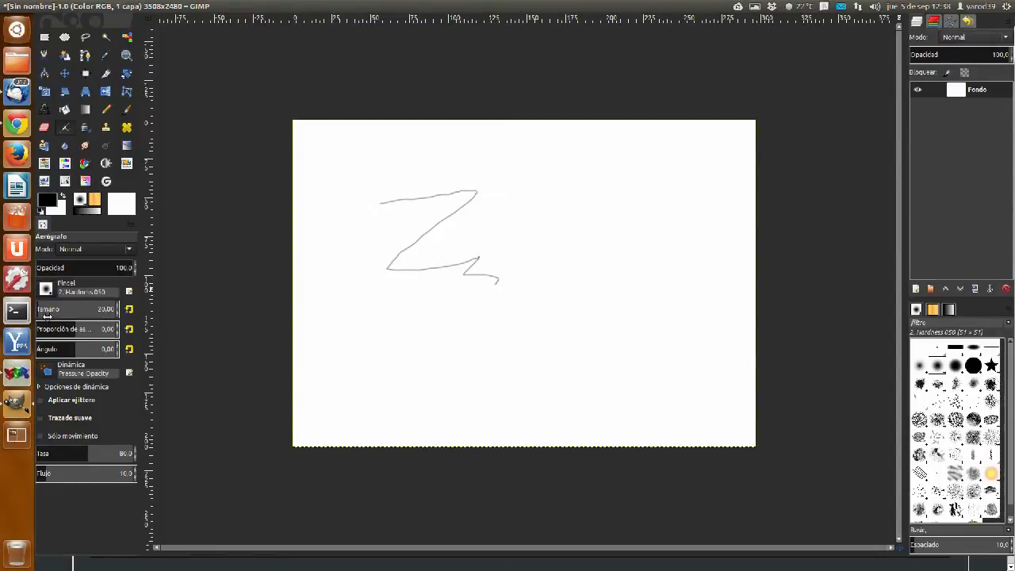
drag(44, 309, 77, 311)
mouse_move(333, 242)
mouse_down()
mouse_move(487, 337)
mouse_move(527, 234)
mouse_up()
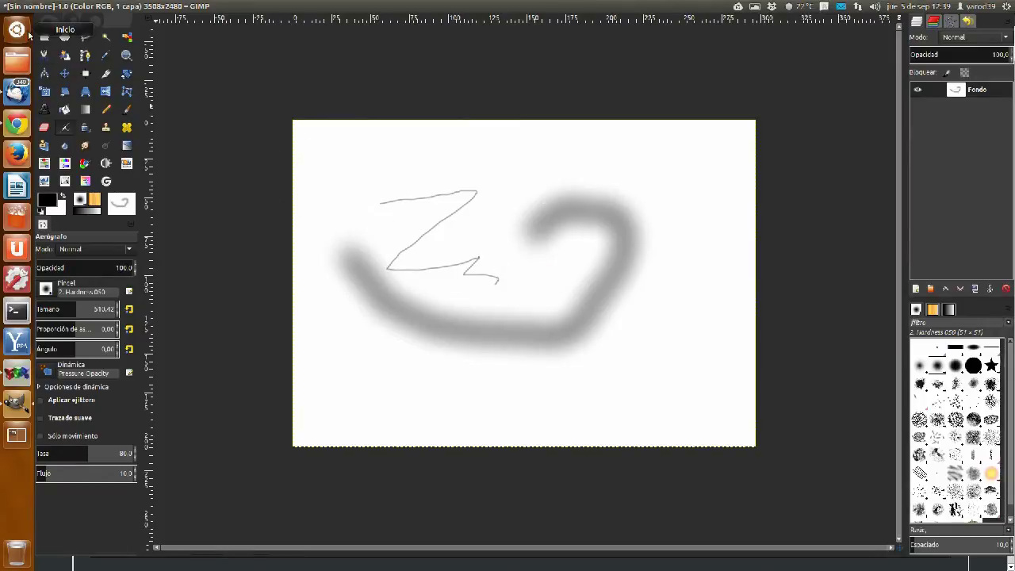
click(17, 31)
text(v)
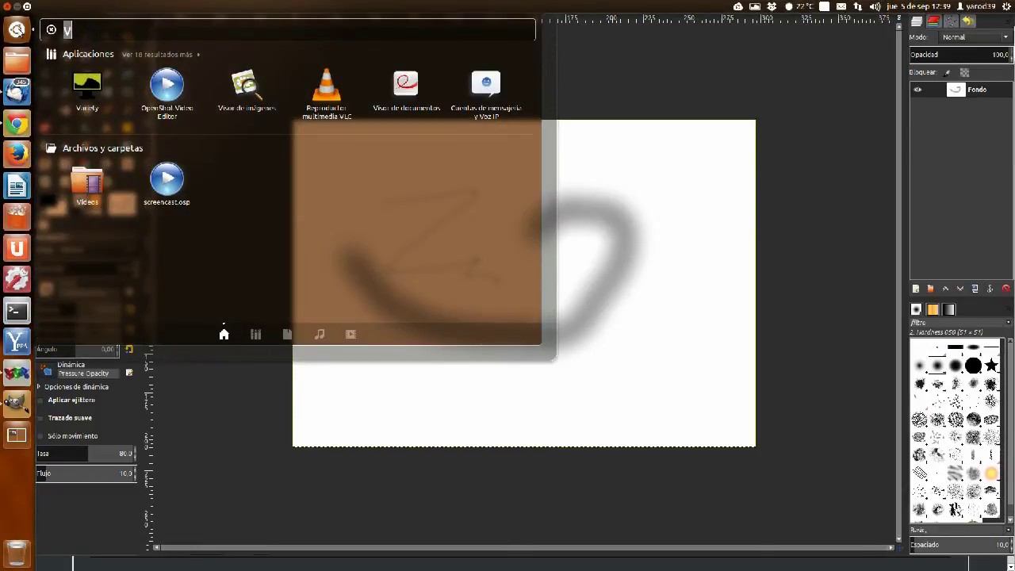
key(BackSpace)
text(s)
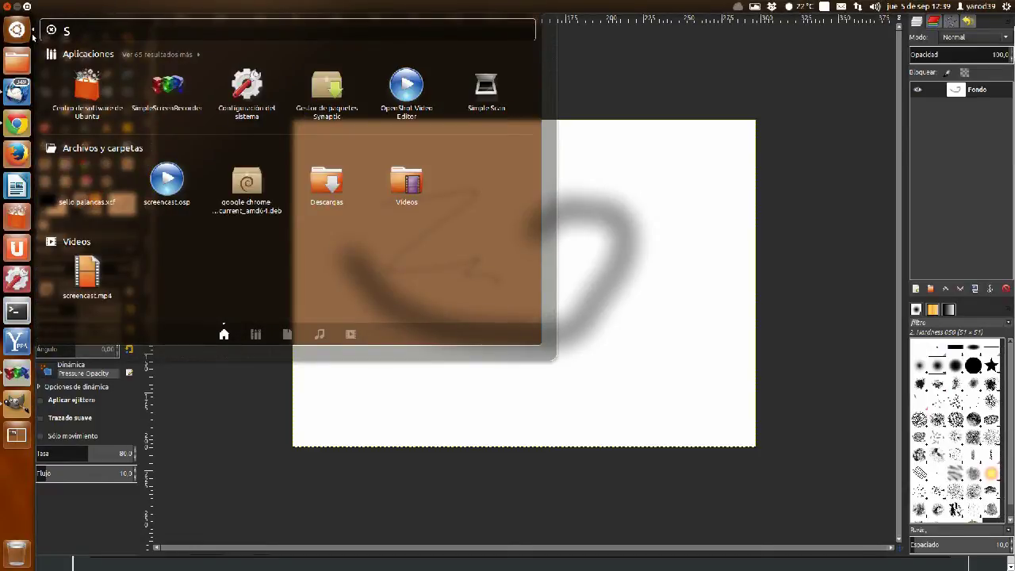
text(c)
click(161, 88)
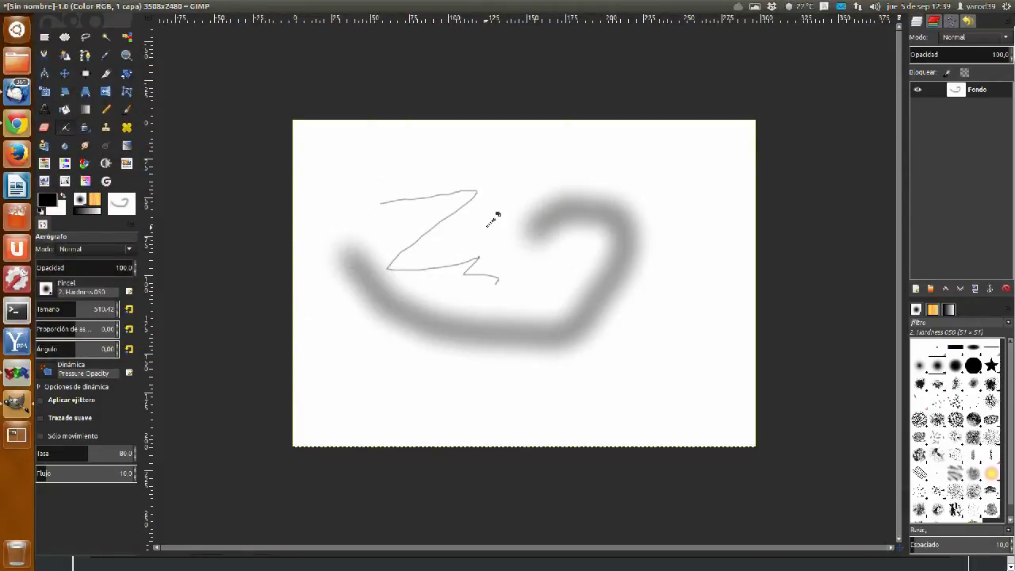
Step: Test a light airbrush dab, then undo airbrush strokes twice via Editar > Deshacer Aerógrafo
drag(555, 209, 491, 243)
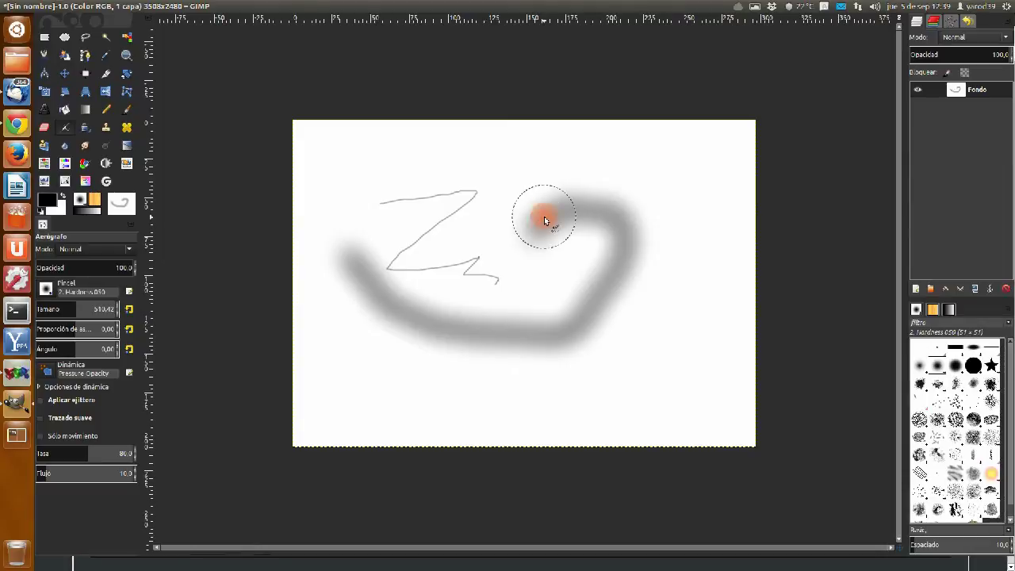
click(456, 245)
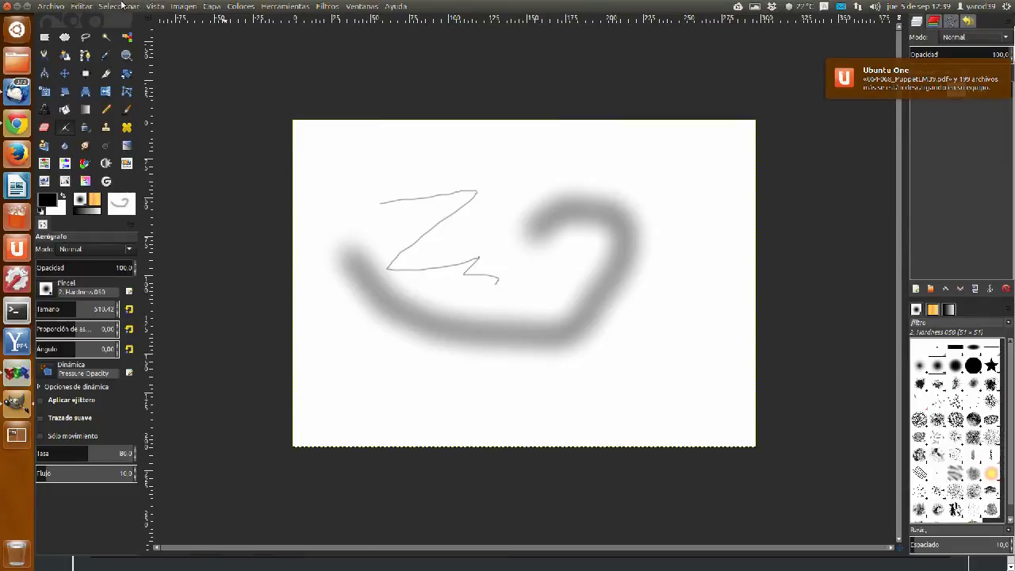
click(123, 6)
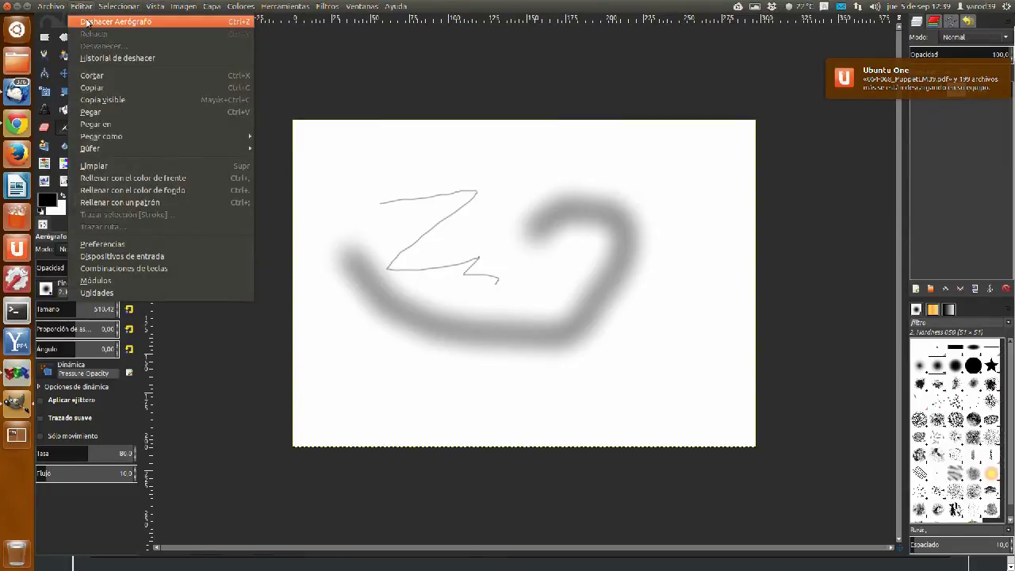
click(111, 21)
click(84, 6)
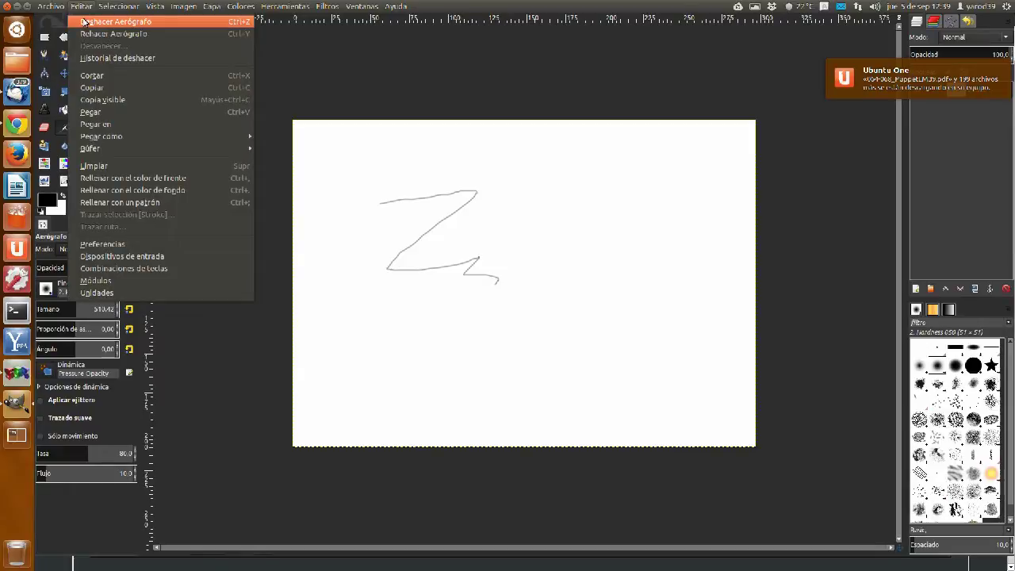
click(111, 22)
click(18, 125)
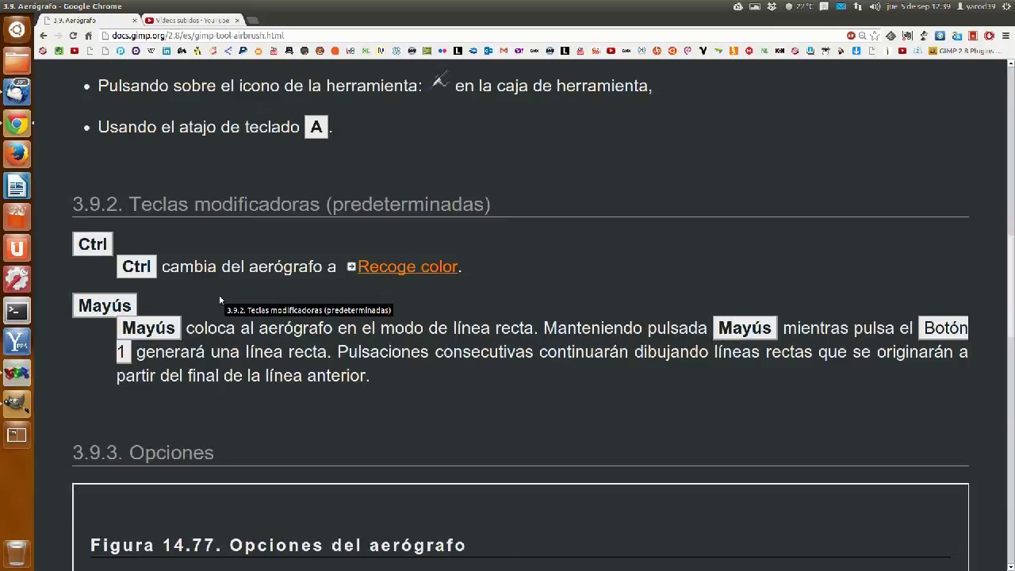
scroll(236, 299, down, 2)
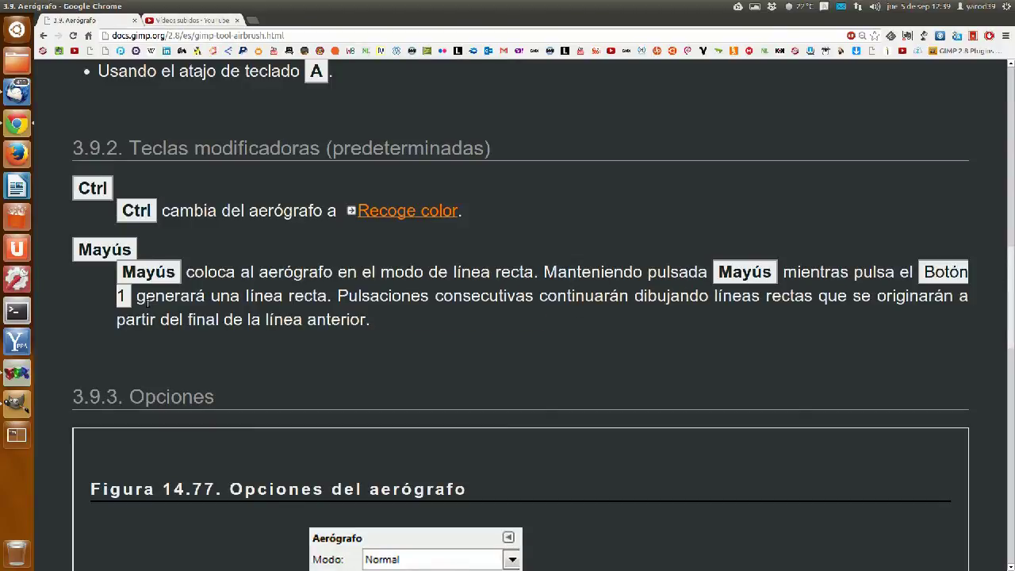
scroll(297, 310, down, 1)
scroll(297, 310, down, 1)
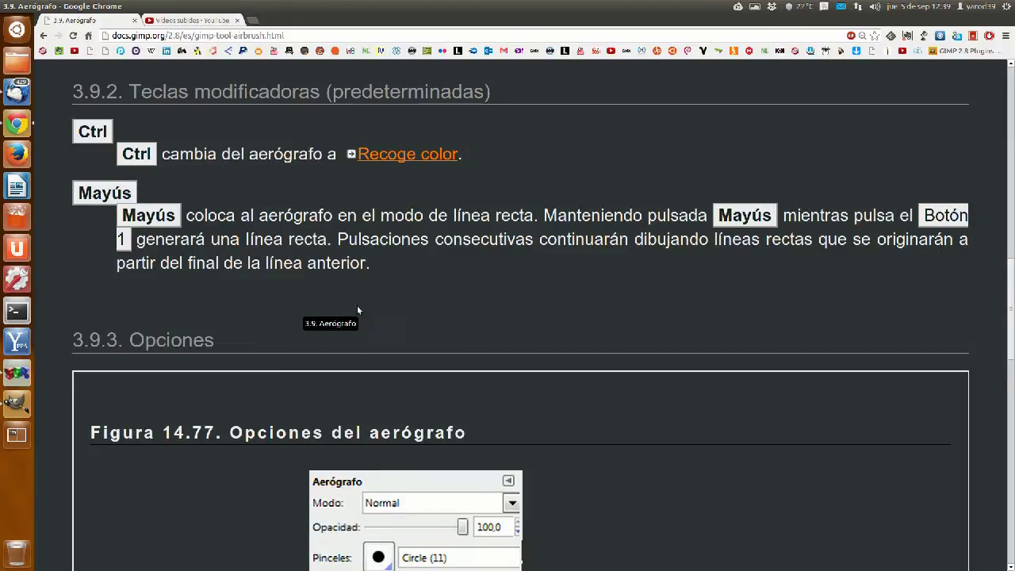
scroll(205, 277, down, 1)
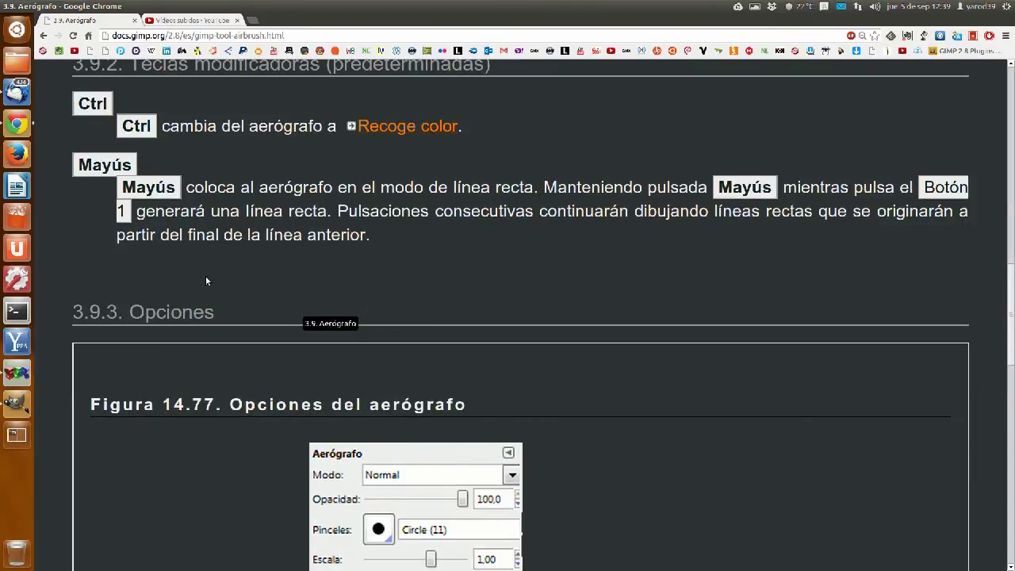
Step: Shift-click four corners to airbrush a straight-line grey rectangle outline on the canvas
click(17, 403)
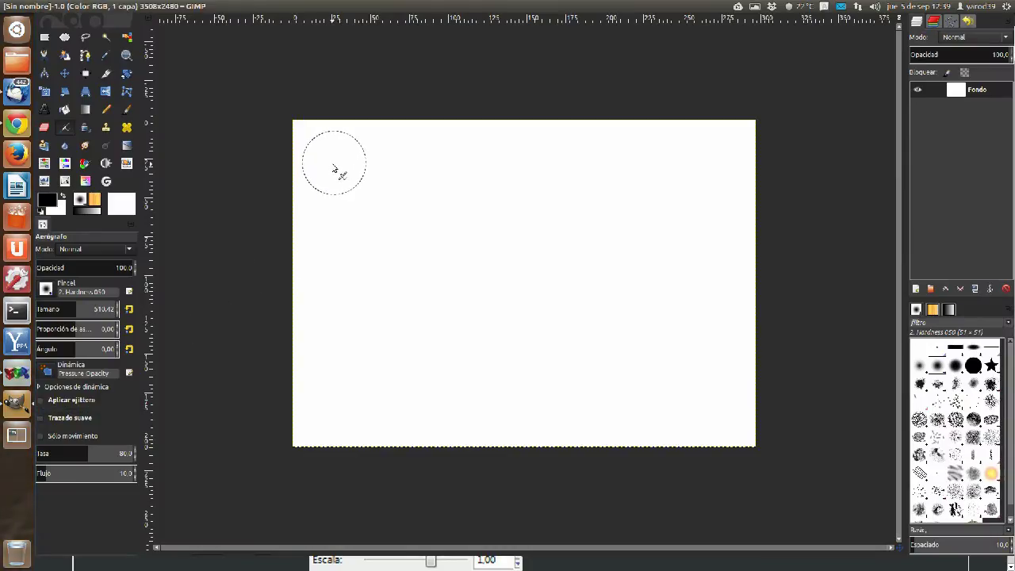
key(shift)
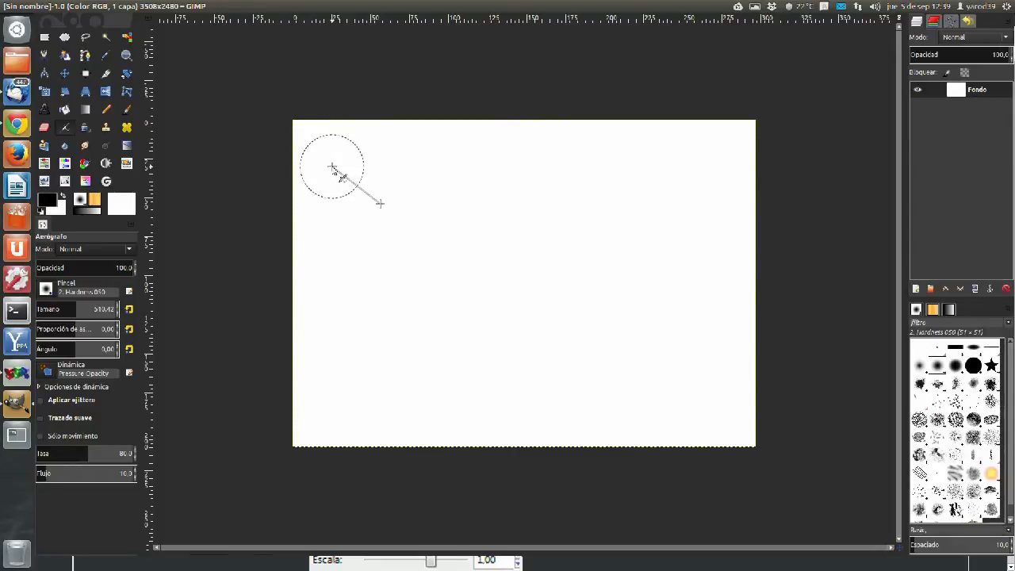
shift+click(692, 164)
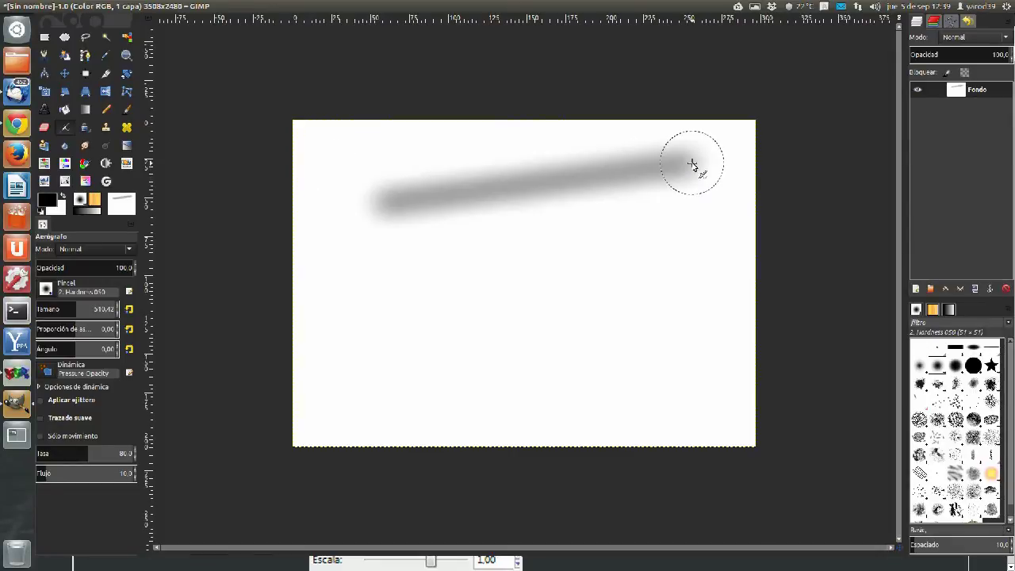
shift+click(702, 362)
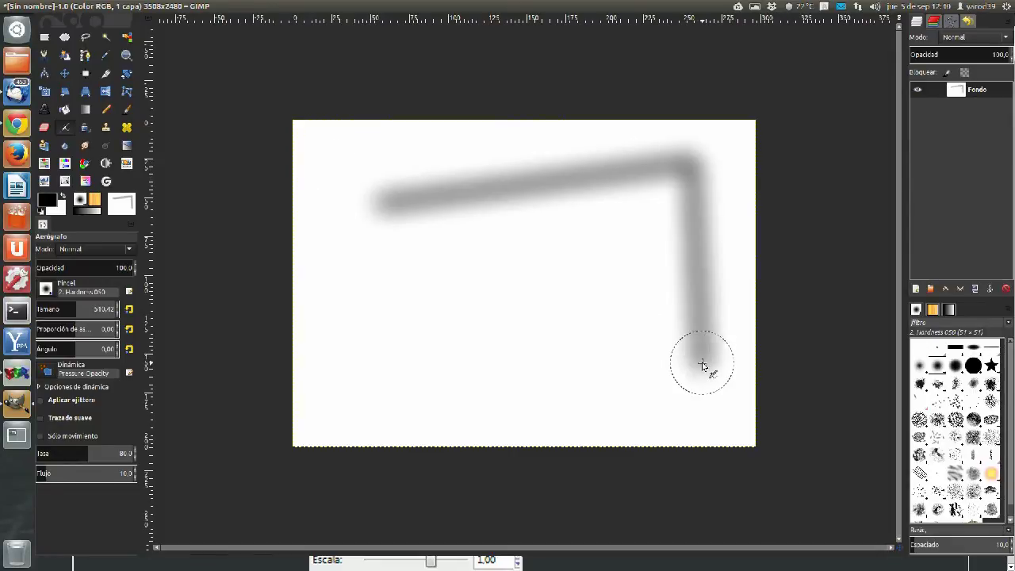
shift+click(398, 395)
shift+click(380, 202)
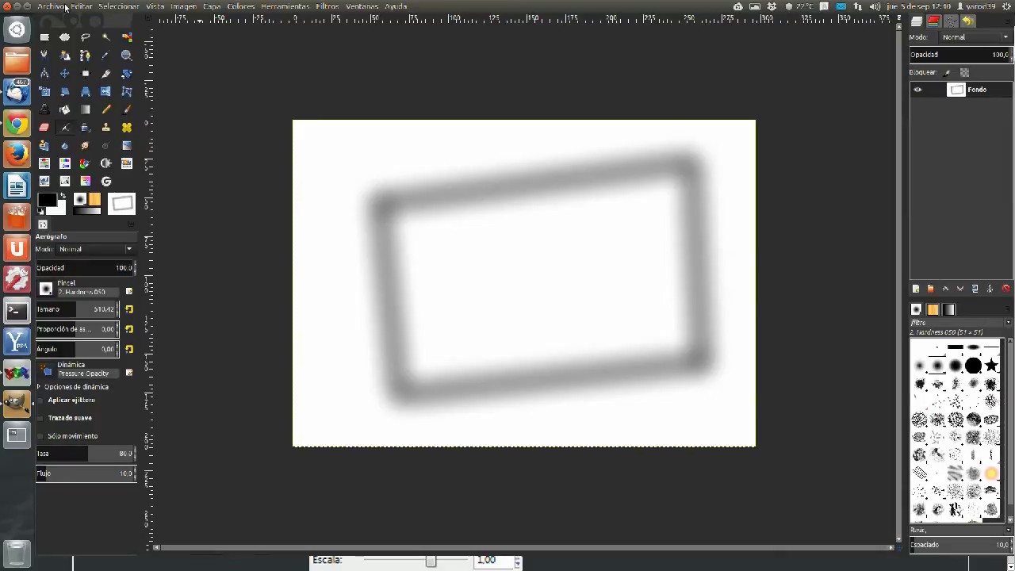
click(80, 6)
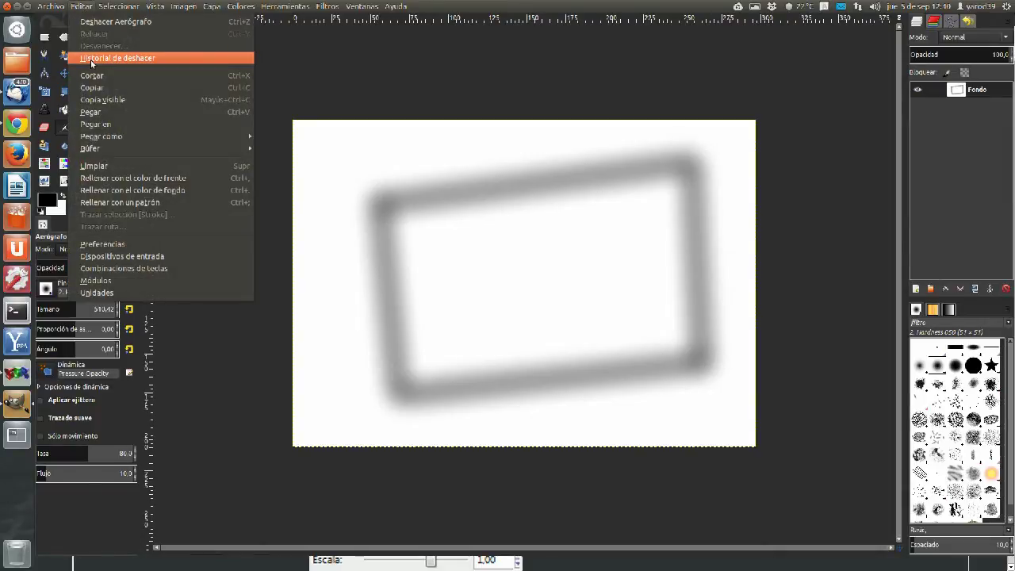
Step: Undo the left edge, then revert to [Imagen Base] in Undo History and return to Layers
click(104, 22)
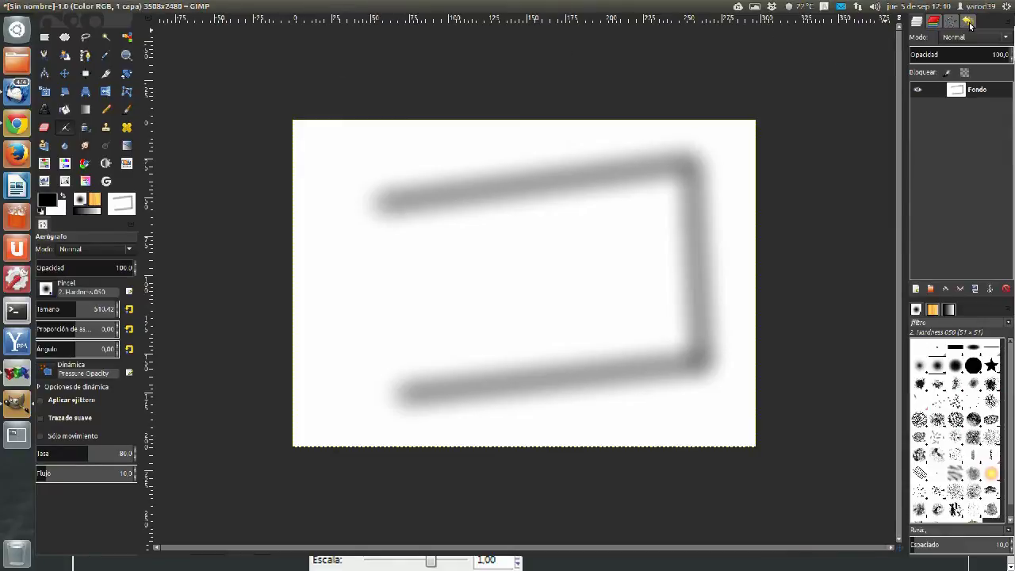
click(968, 22)
click(963, 44)
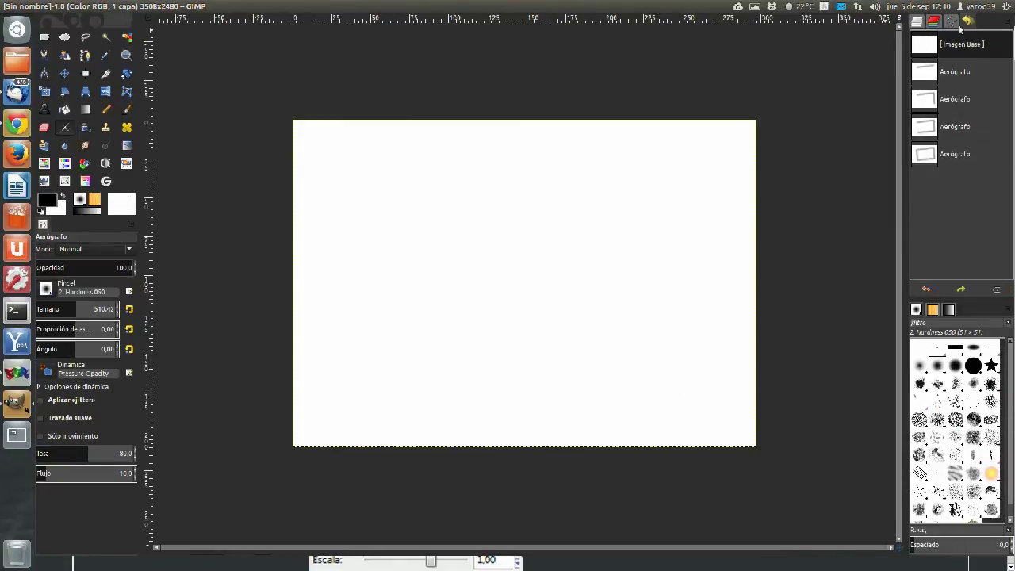
click(915, 22)
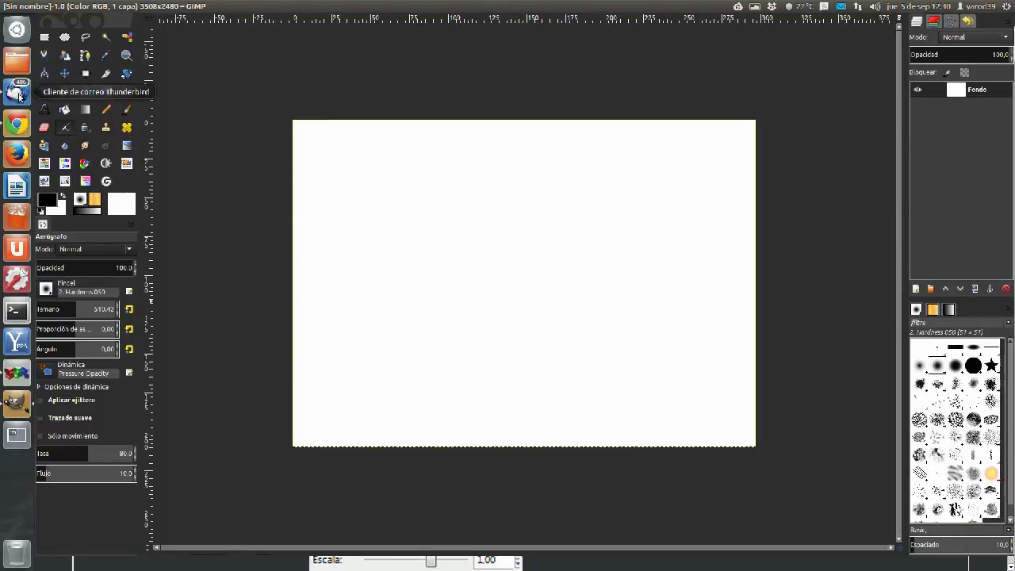
click(17, 124)
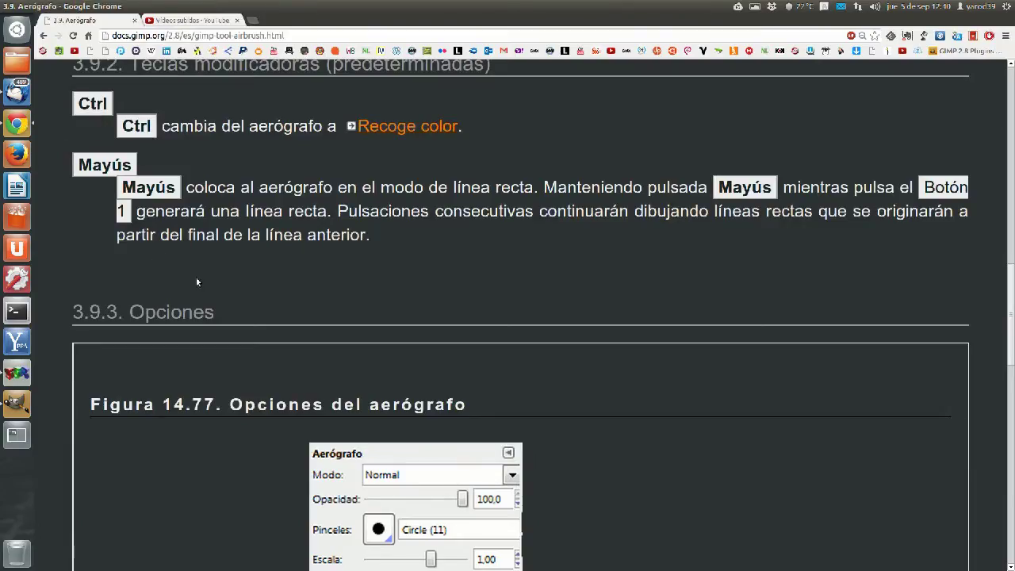
scroll(210, 288, down, 2)
scroll(210, 289, down, 3)
scroll(210, 289, down, 4)
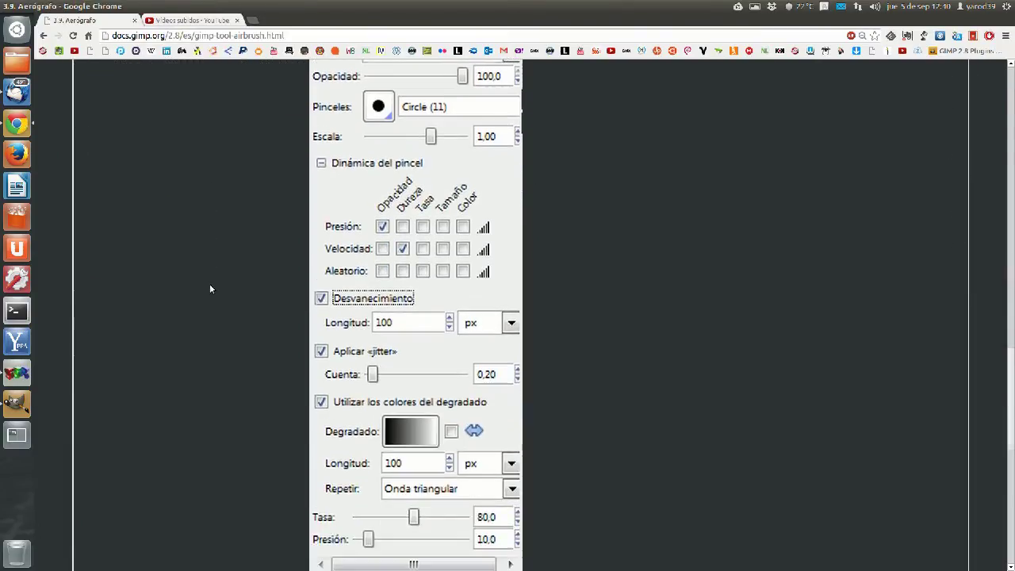
scroll(210, 288, down, 3)
scroll(210, 289, down, 3)
scroll(210, 289, down, 4)
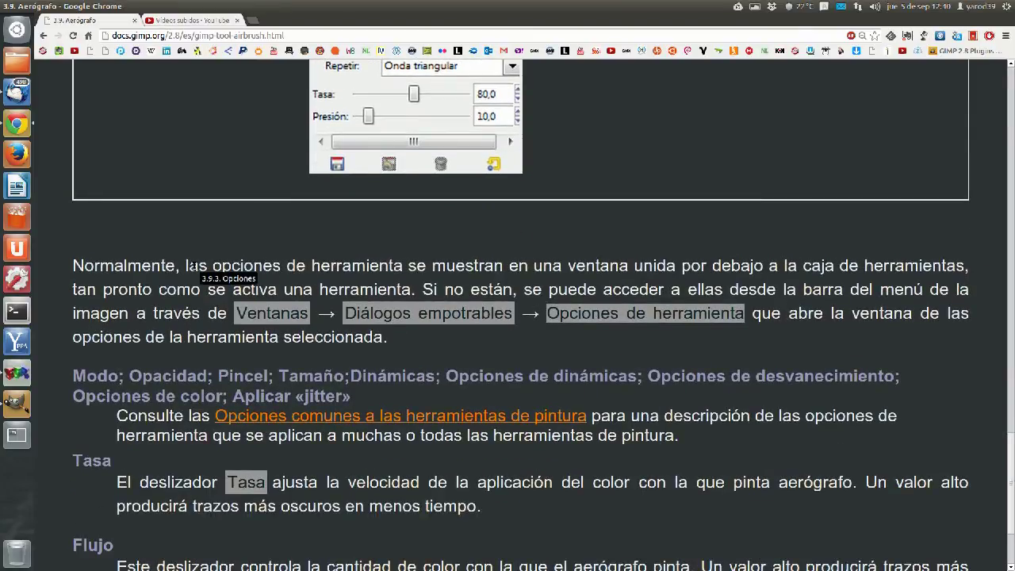
scroll(193, 267, down, 2)
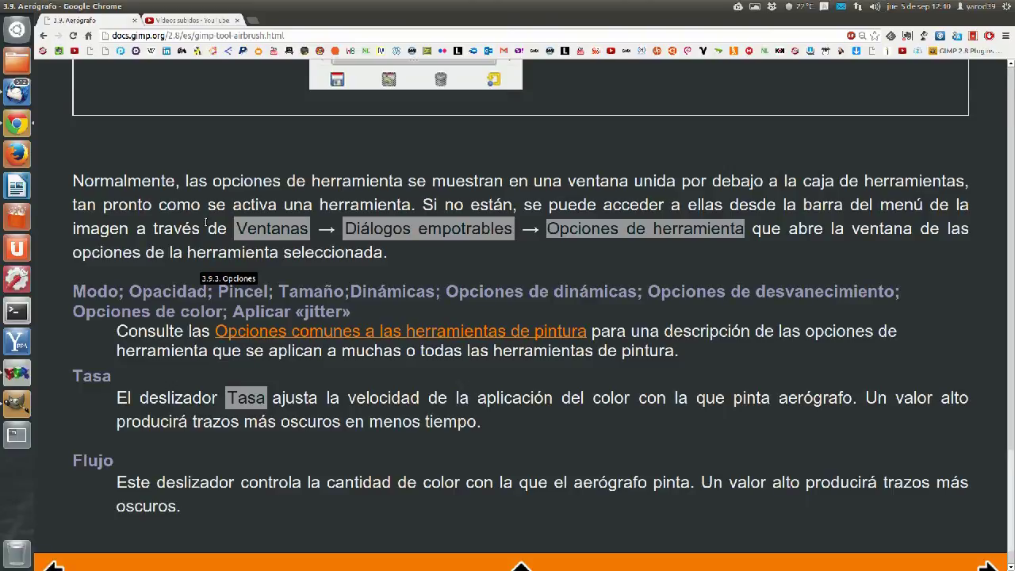
scroll(204, 221, down, 2)
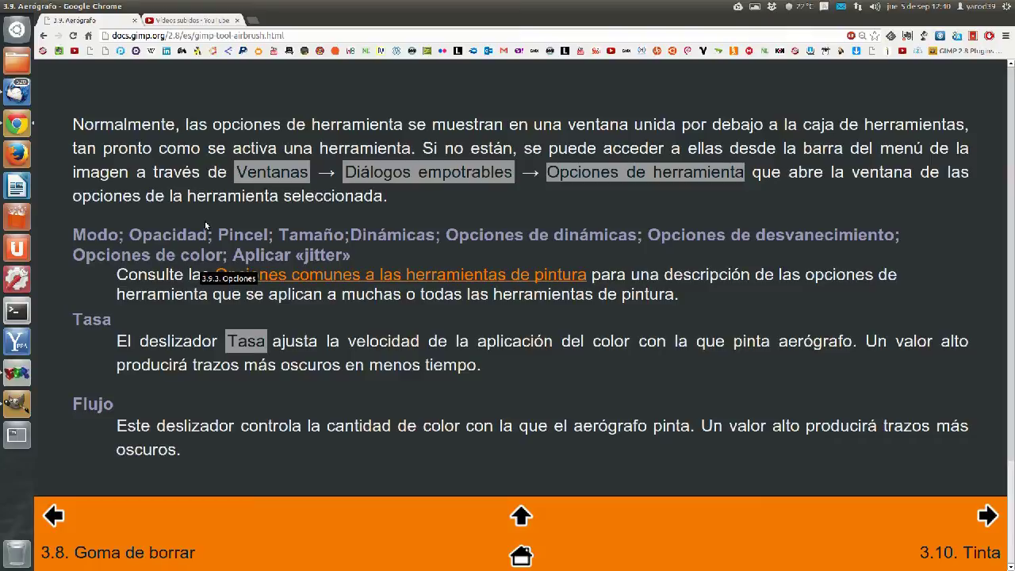
click(23, 409)
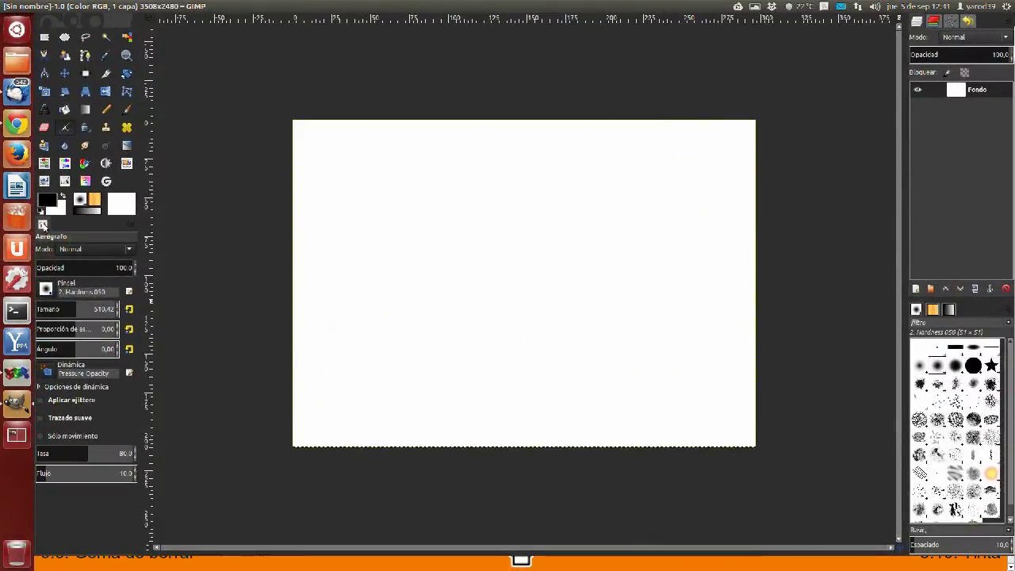
drag(43, 225, 176, 258)
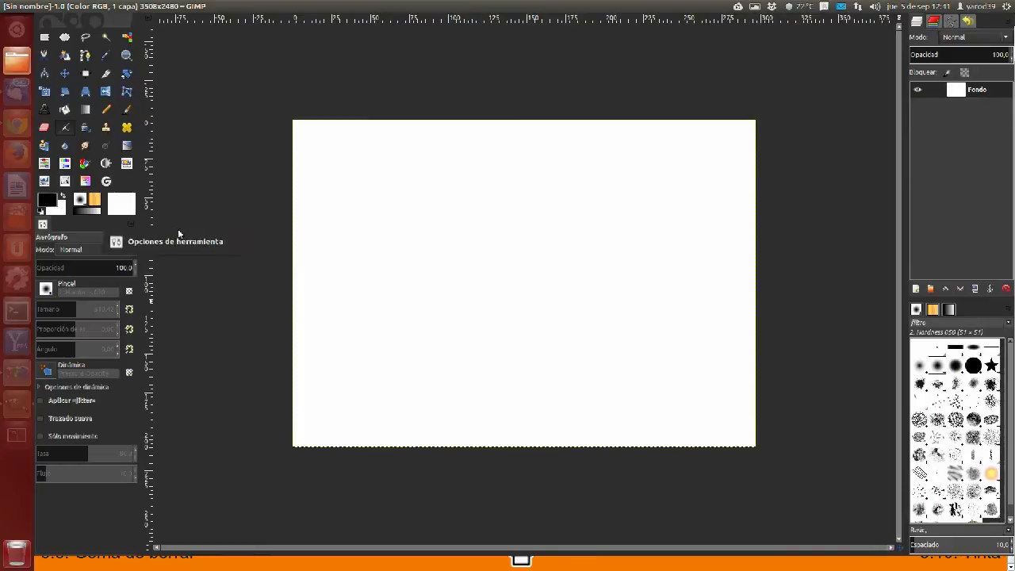
drag(179, 161, 218, 269)
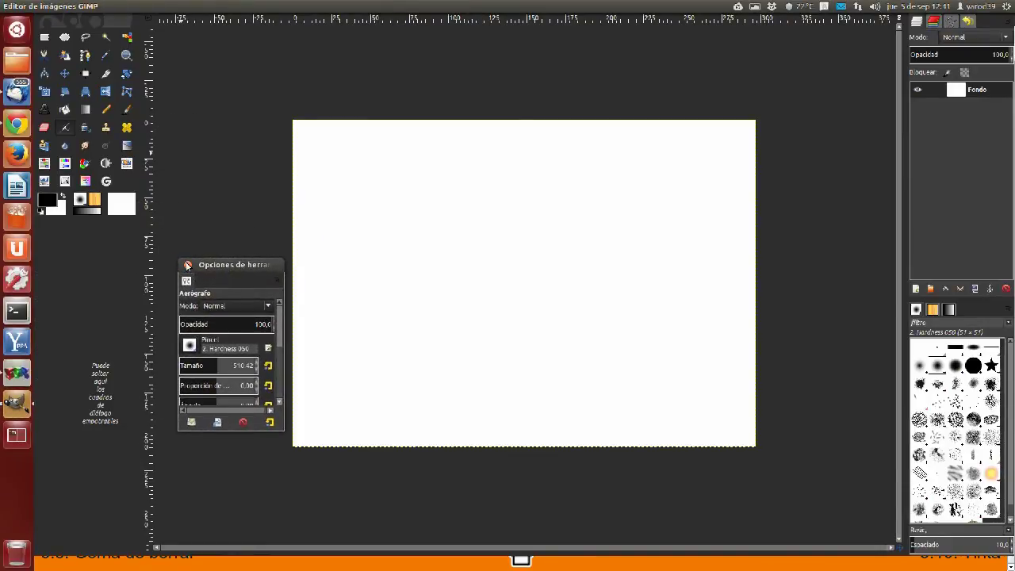
click(187, 265)
click(369, 6)
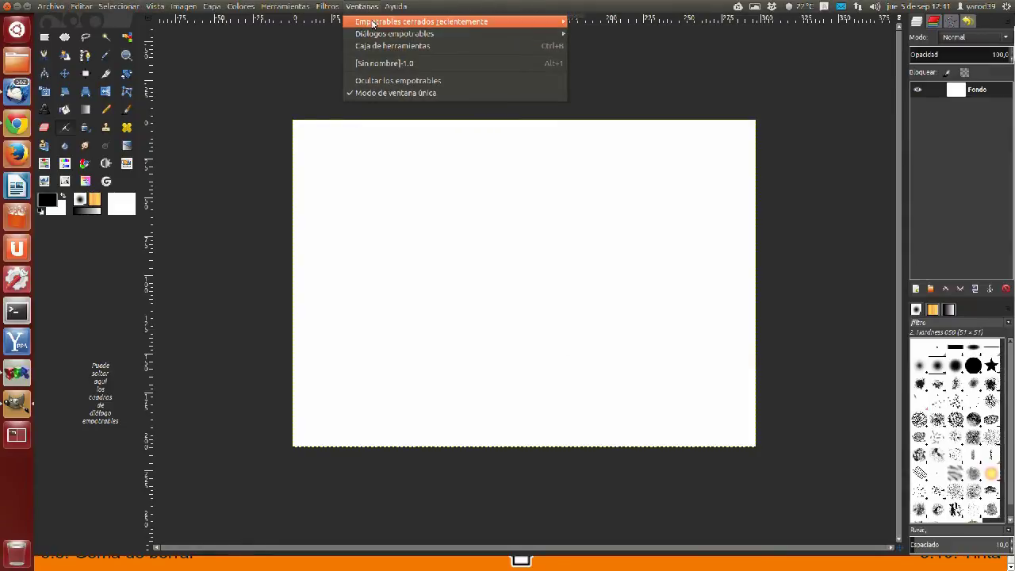
mouse_move(394, 33)
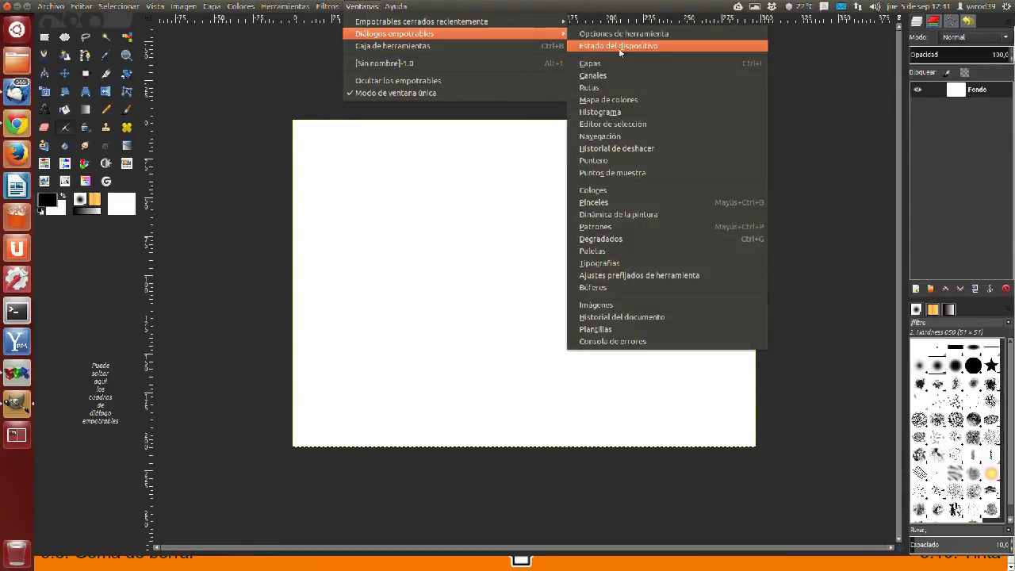
click(655, 34)
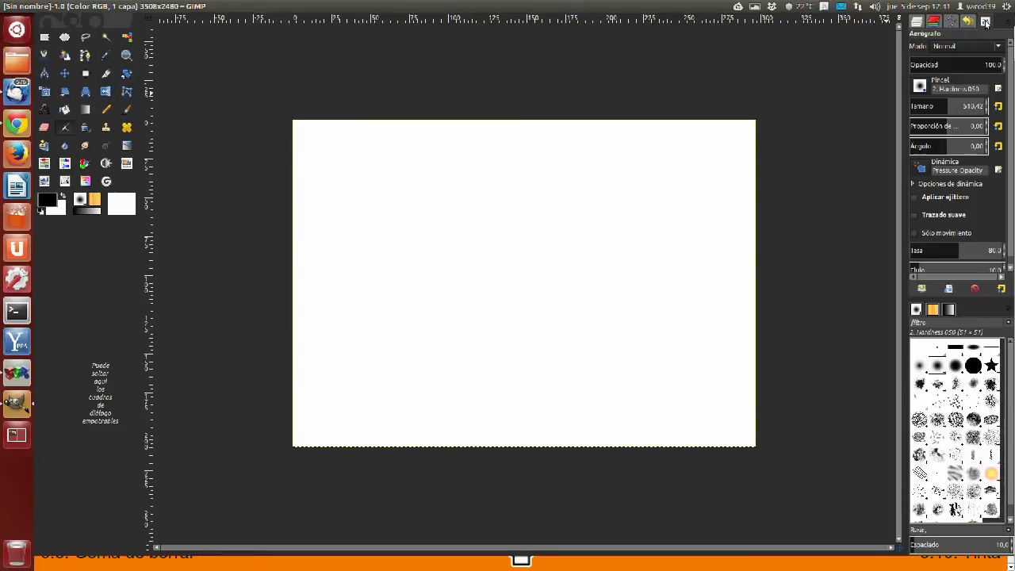
mouse_move(984, 22)
mouse_down()
mouse_move(705, 164)
mouse_move(89, 389)
mouse_up()
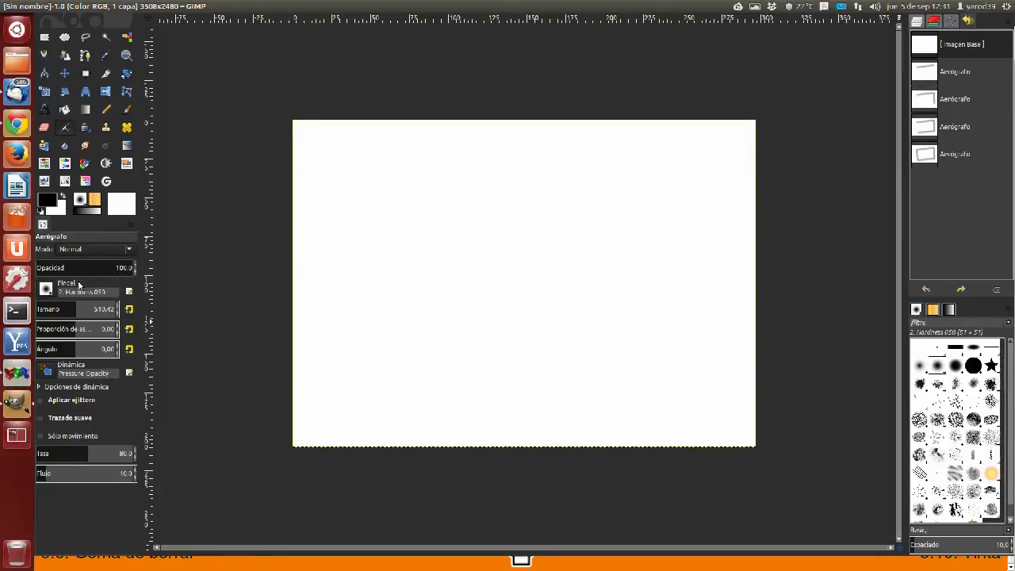
Step: Shrink the airbrush size to 60.54 and switch to the Chrome docs
drag(70, 311, 40, 314)
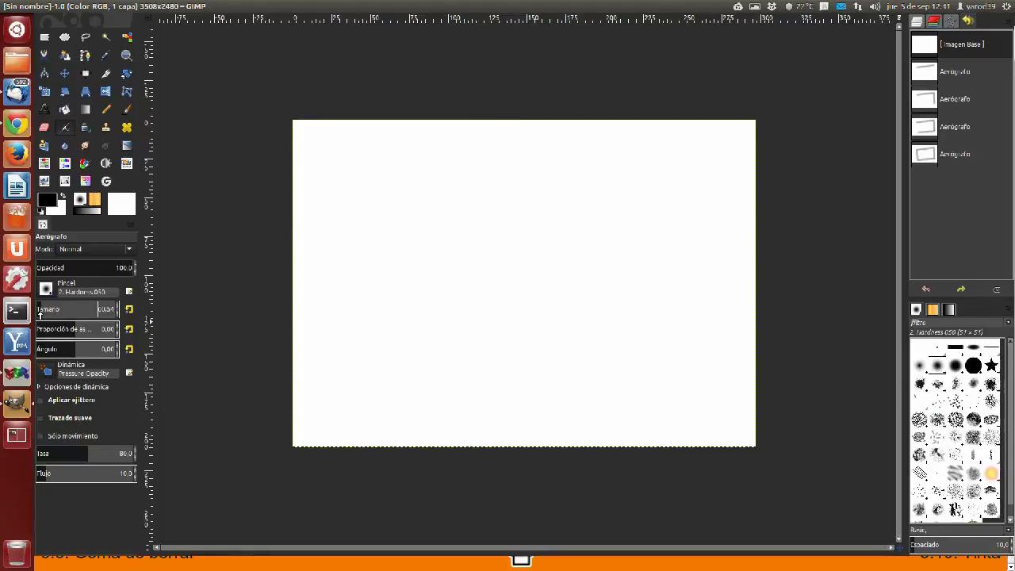
click(16, 124)
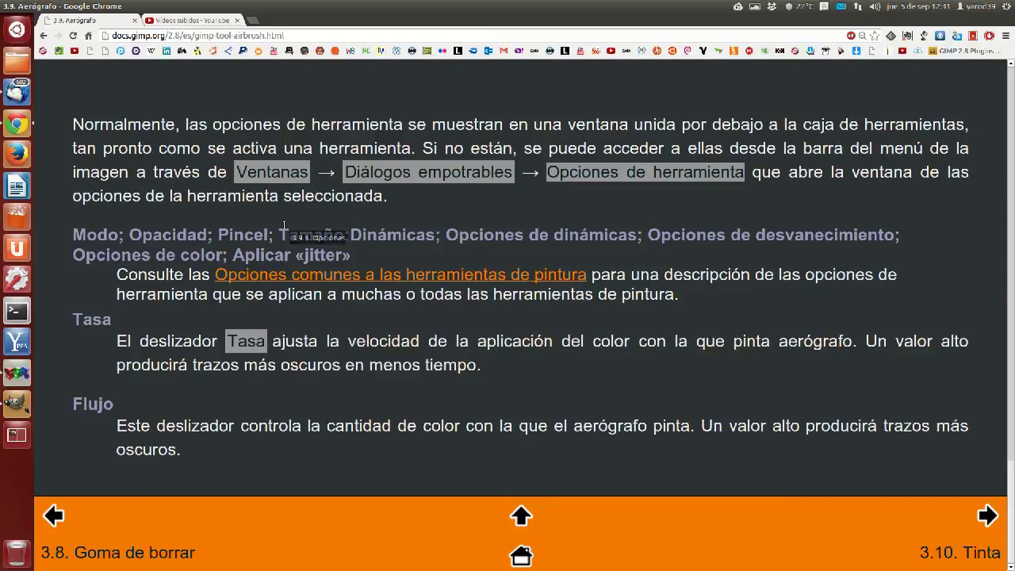
Step: Scroll to the Tasa and Flujo explanations in the docs, then return to GIMP
scroll(297, 244, down, 1)
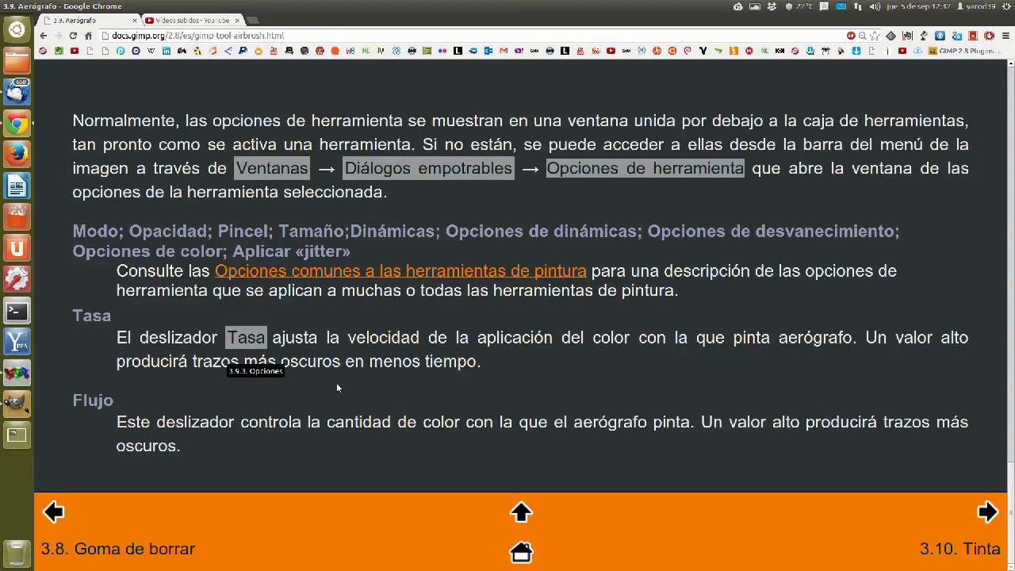
click(16, 403)
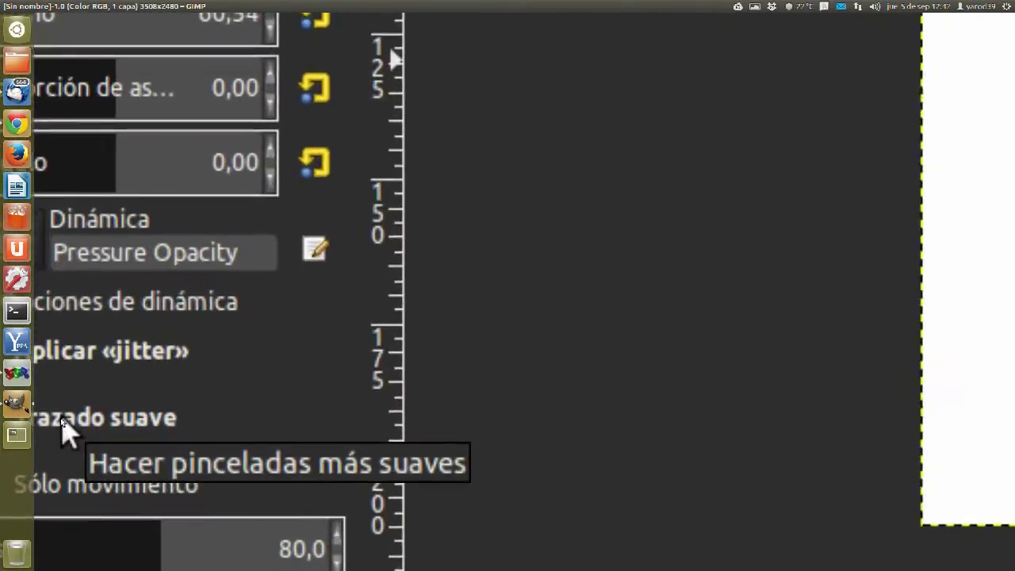
Step: Paint grey airbrush test strokes at Tasa about 9.7 and at Tasa 122.1
click(62, 468)
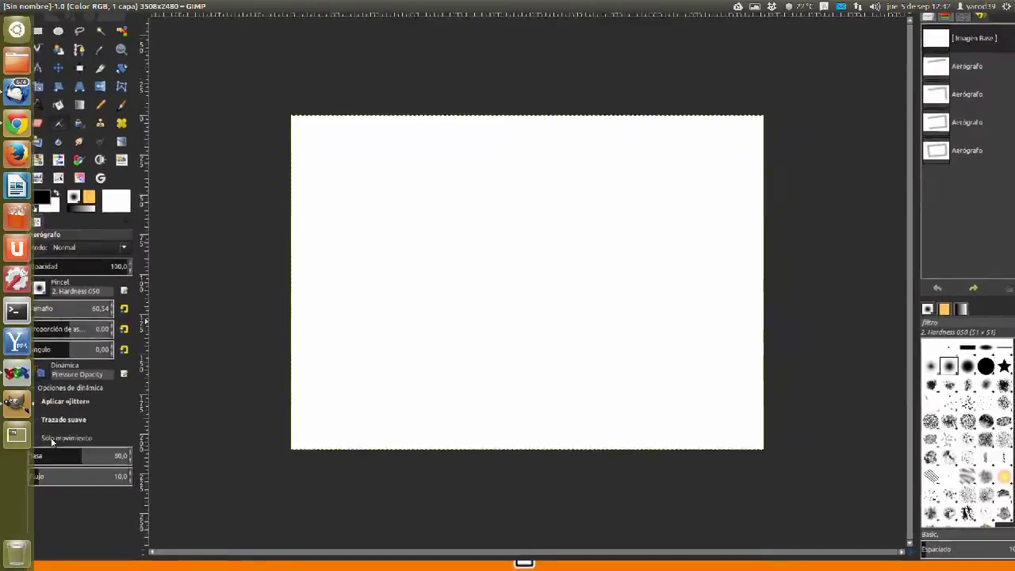
drag(56, 453, 42, 457)
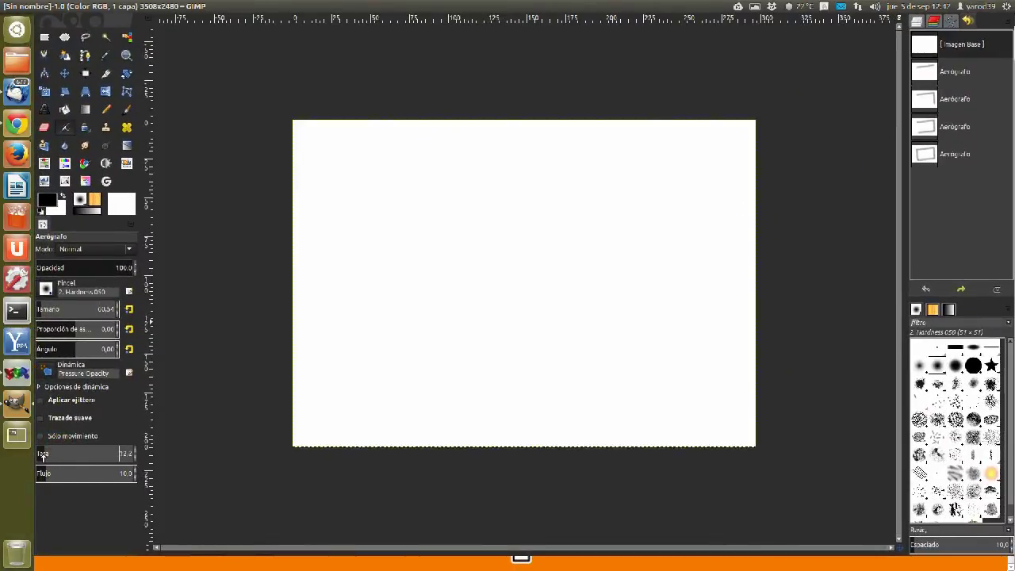
mouse_move(364, 183)
mouse_down()
mouse_move(415, 223)
mouse_move(531, 273)
mouse_up()
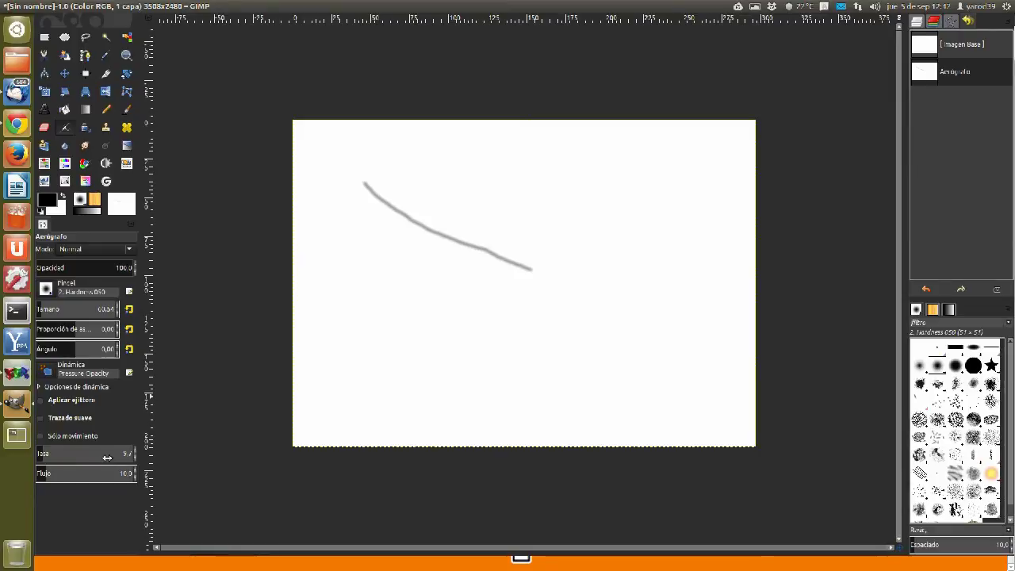
drag(109, 453, 116, 454)
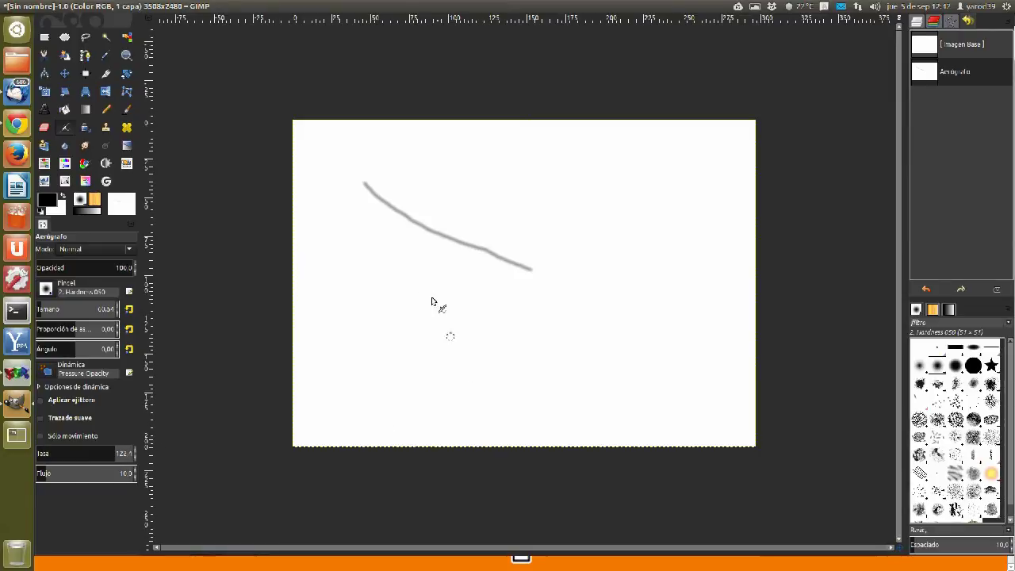
mouse_move(343, 230)
mouse_down()
mouse_move(419, 287)
mouse_move(510, 321)
mouse_up()
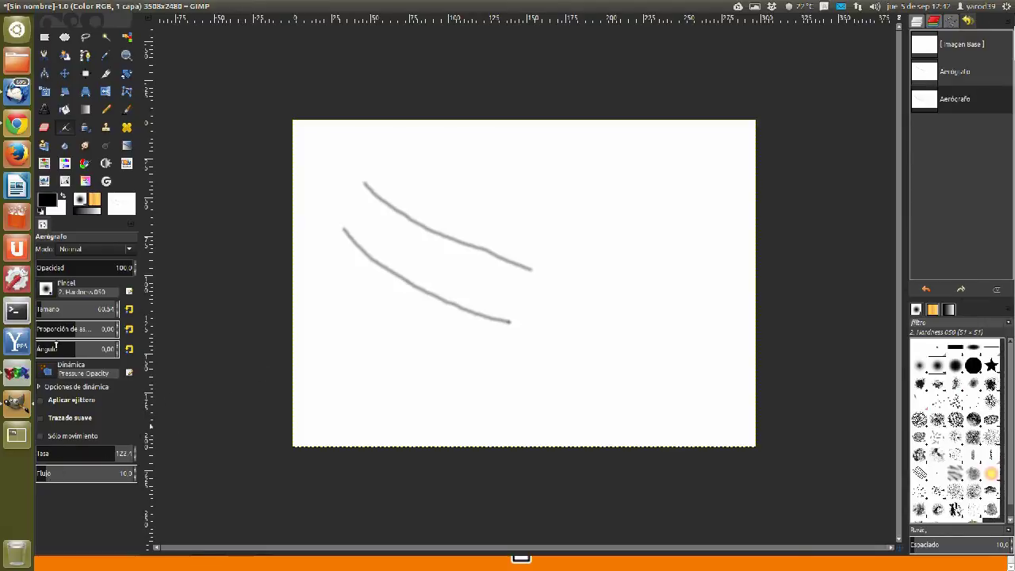
click(16, 123)
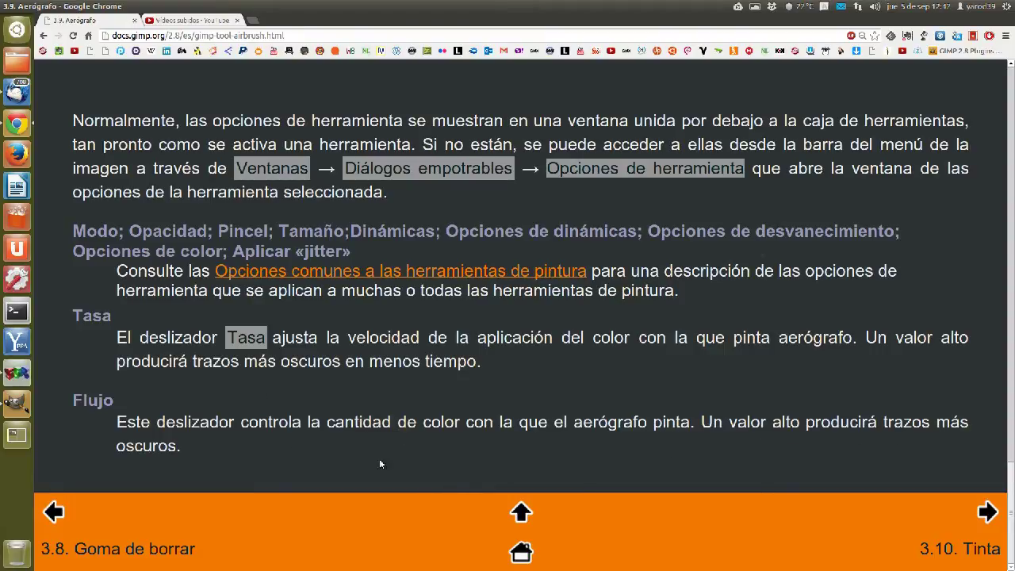
click(17, 403)
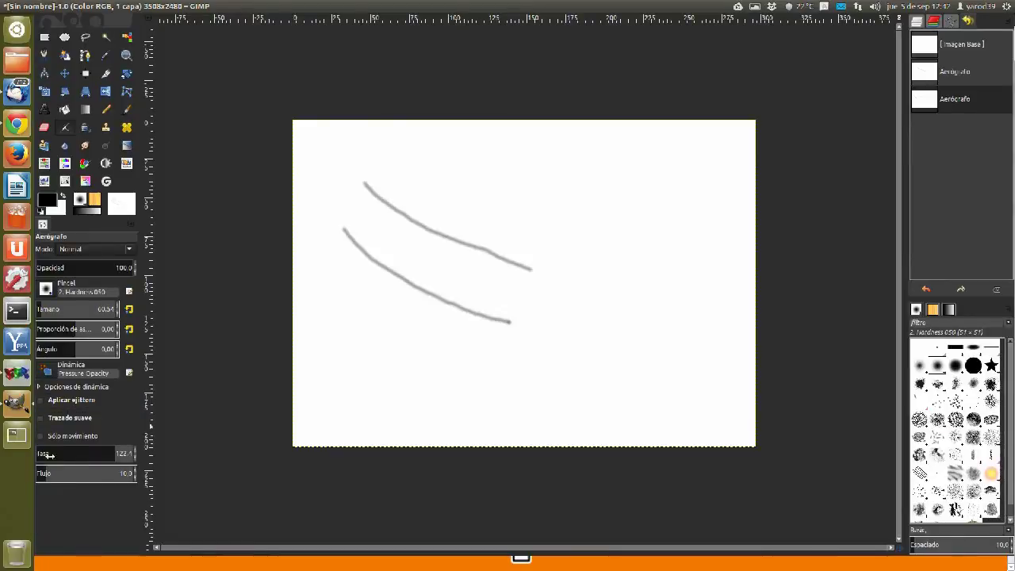
Step: Paint black airbrush strokes at near-maximum Flujo and at Flujo 40
drag(75, 478, 140, 478)
mouse_move(336, 304)
mouse_down()
mouse_move(434, 356)
mouse_move(506, 379)
mouse_up()
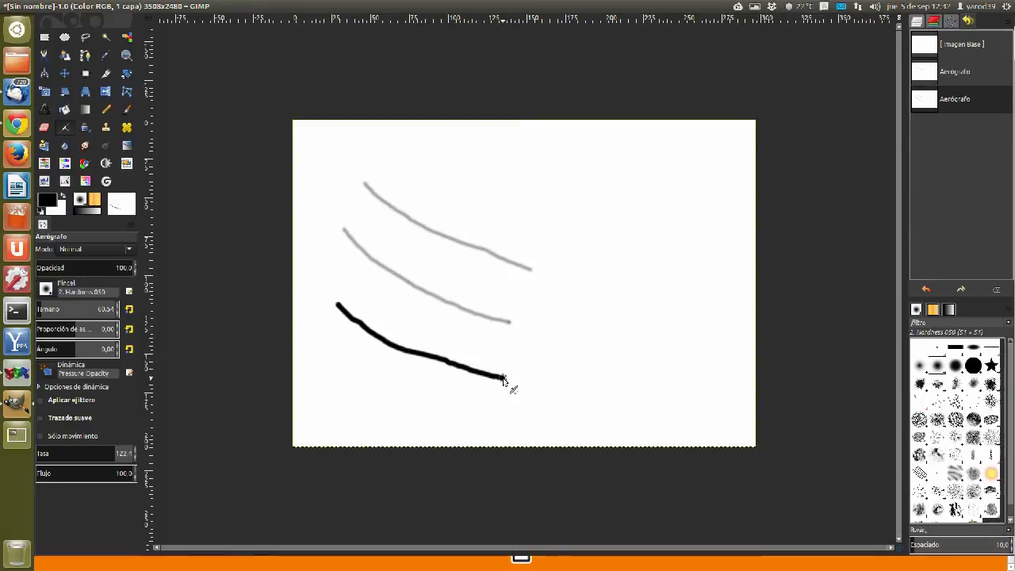
click(74, 474)
mouse_move(299, 327)
mouse_down()
mouse_move(412, 403)
mouse_move(497, 409)
mouse_up()
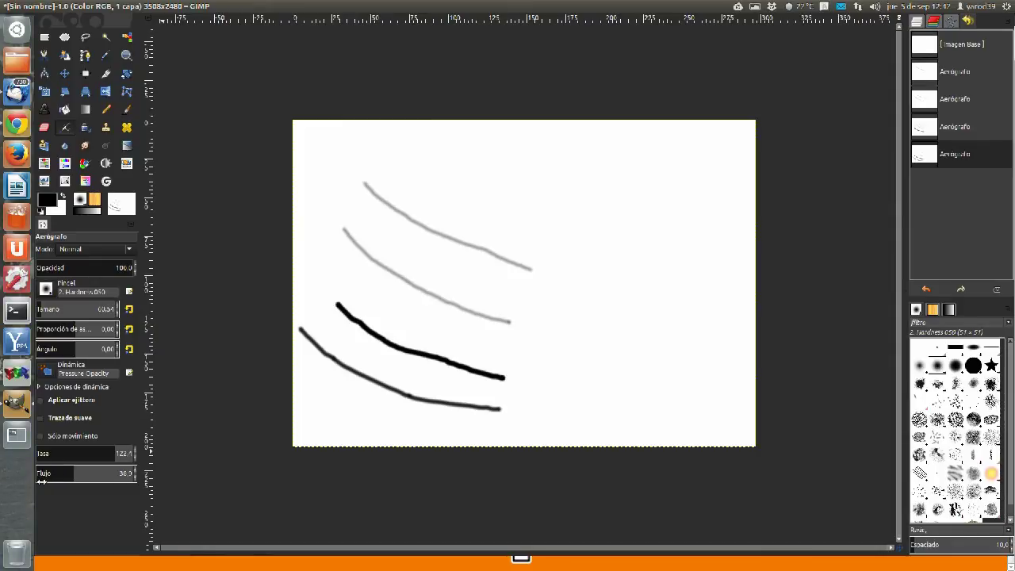
Step: Paint a faint stroke at Flujo 5.4 and a broad loop at size 205.61, then revert to [Imagen Base]
drag(44, 474, 43, 456)
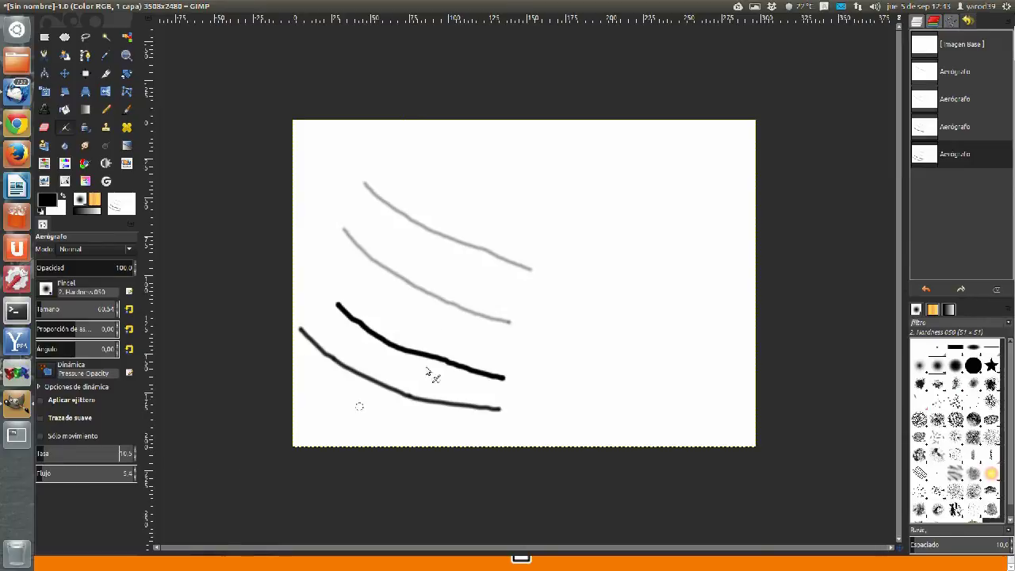
drag(417, 168, 588, 237)
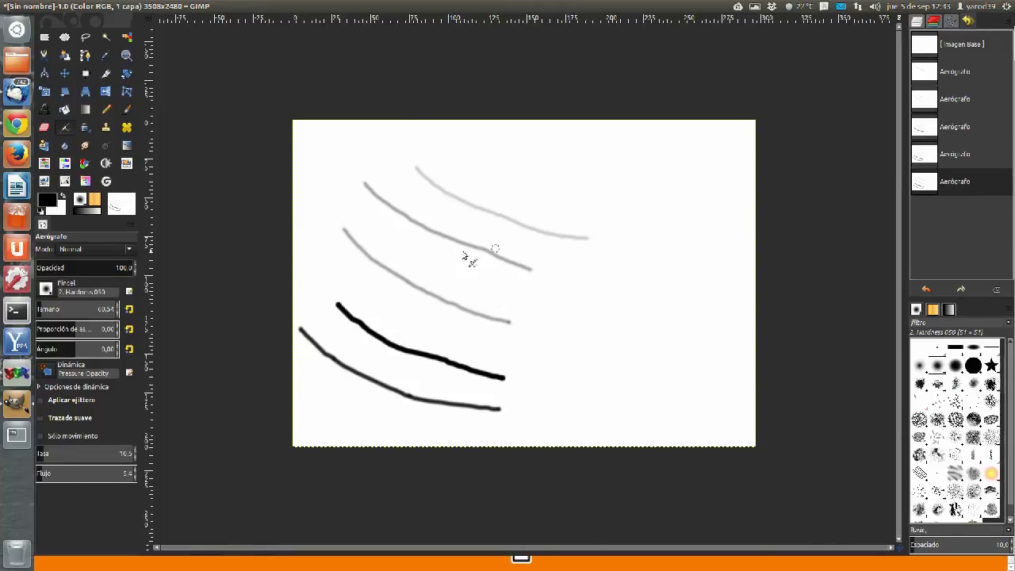
drag(48, 311, 61, 311)
mouse_move(436, 184)
mouse_down()
mouse_move(528, 277)
mouse_move(659, 284)
mouse_move(651, 236)
mouse_move(622, 380)
mouse_move(628, 366)
mouse_move(677, 395)
mouse_up()
mouse_move(184, 6)
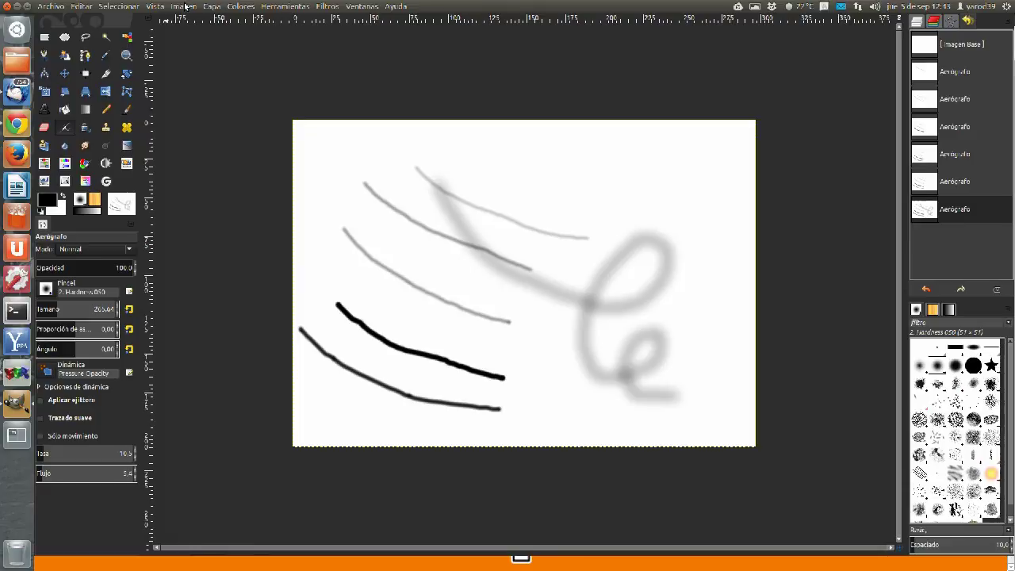
click(970, 49)
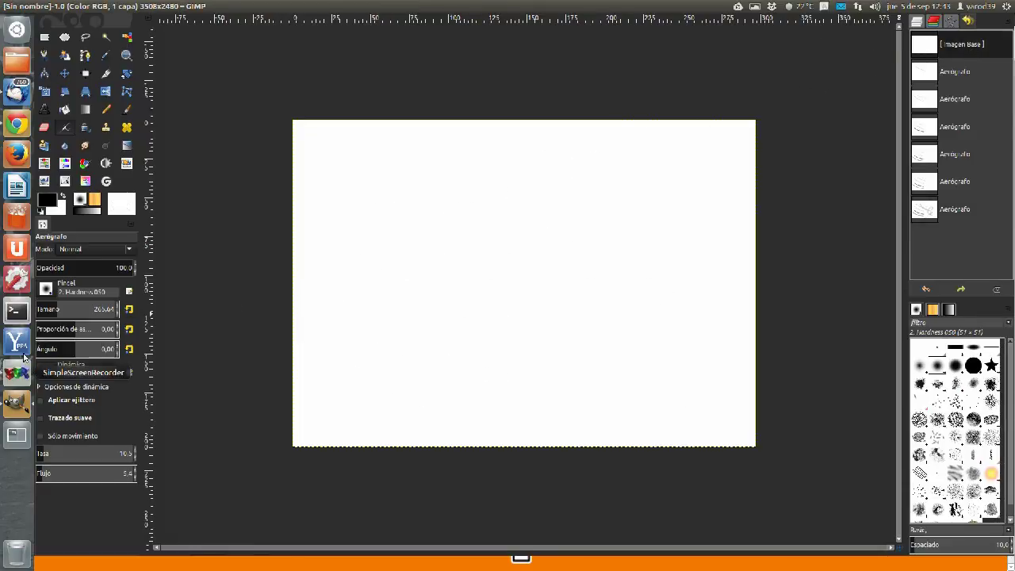
Step: Return to the Chrome airbrush docs and scroll up to the 3.9 Aerógrafo heading
click(17, 123)
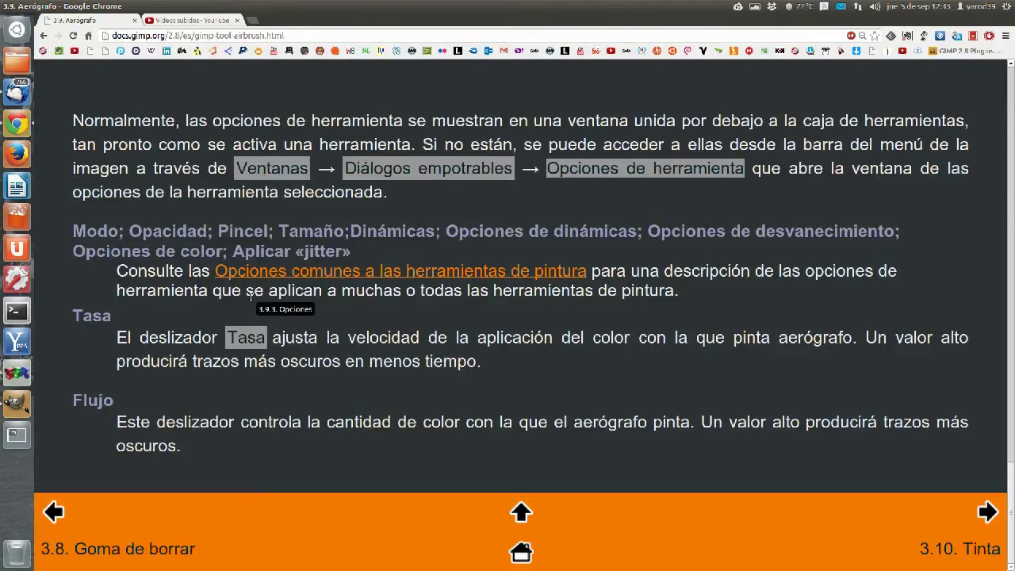
scroll(241, 308, up, 3)
scroll(241, 309, up, 2)
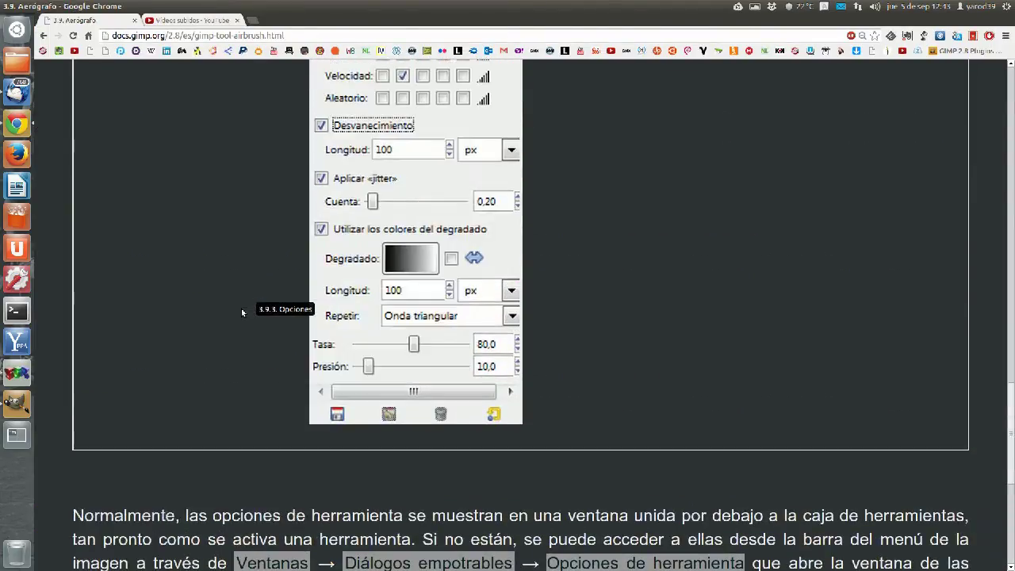
scroll(241, 308, up, 2)
scroll(241, 308, up, 4)
scroll(241, 308, up, 2)
scroll(241, 308, up, 3)
scroll(241, 308, up, 2)
scroll(241, 308, up, 4)
scroll(241, 309, up, 3)
scroll(241, 308, up, 3)
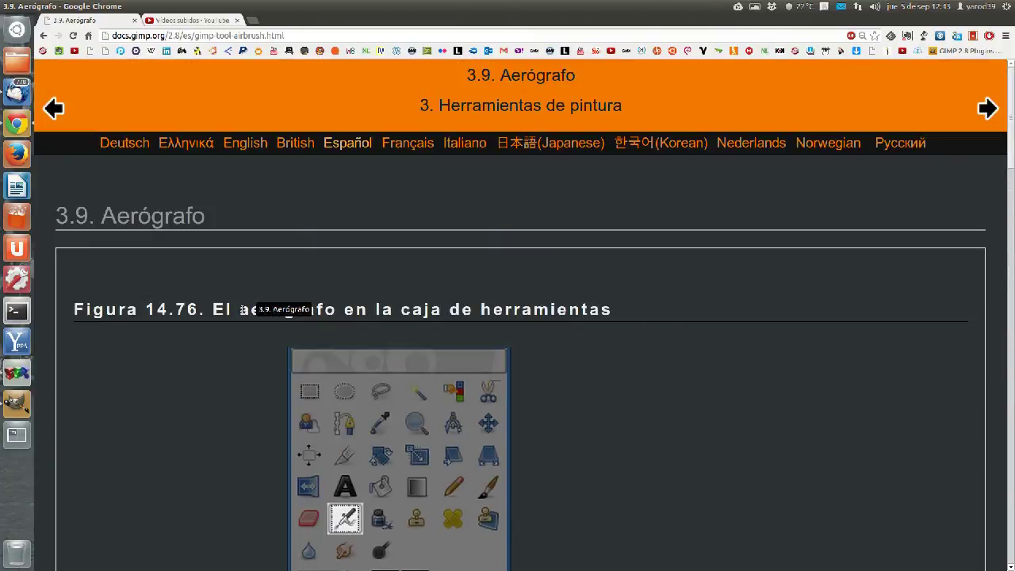